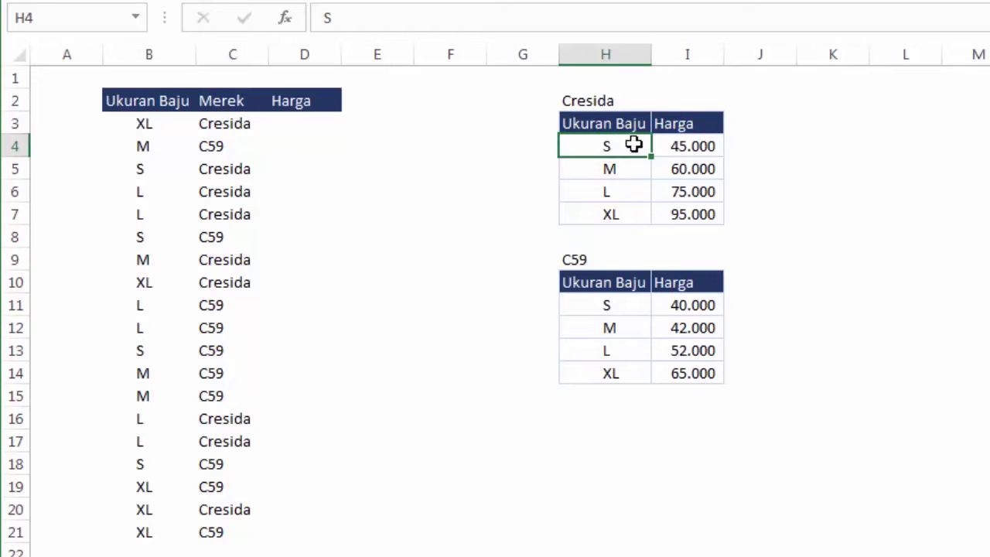
# - Examine the sizes and prices in the Cresida and C59 tables against the size, brand and empty Harga cells of the order list
pyautogui.click(701, 147)
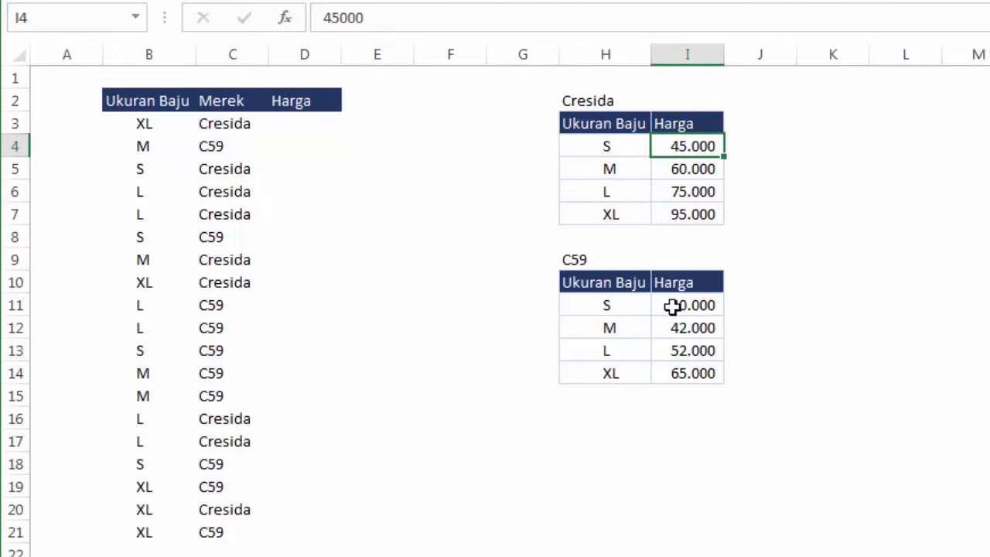
pyautogui.click(631, 303)
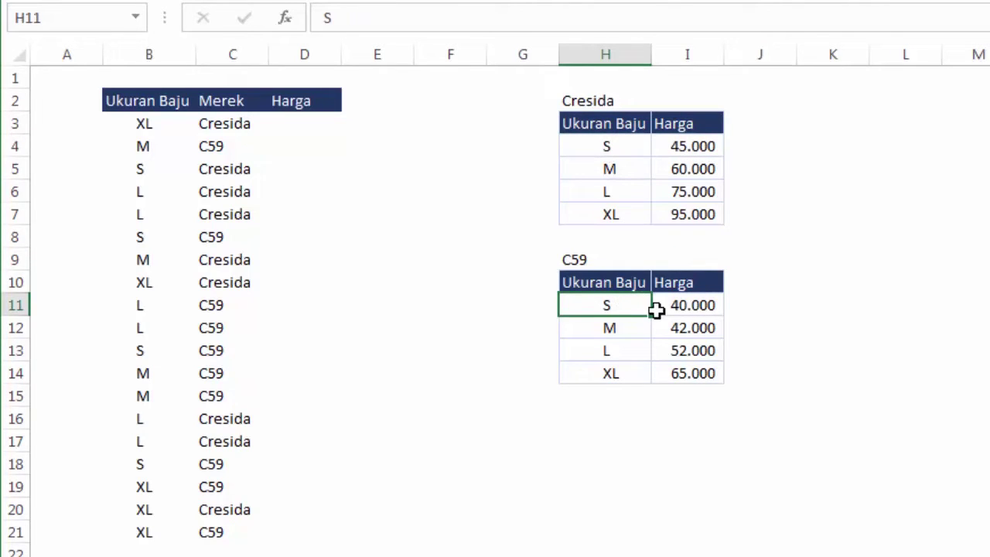
pyautogui.click(698, 308)
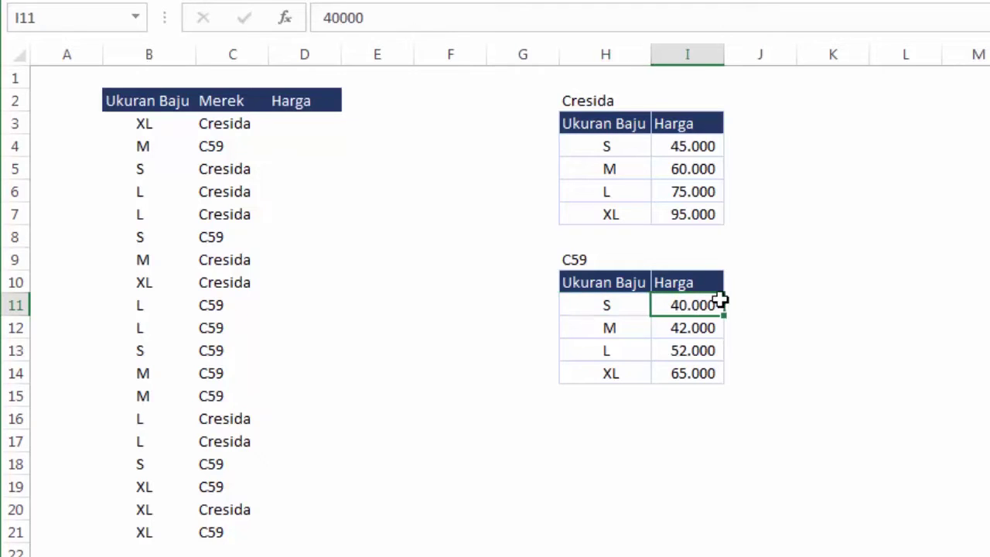
pyautogui.click(797, 283)
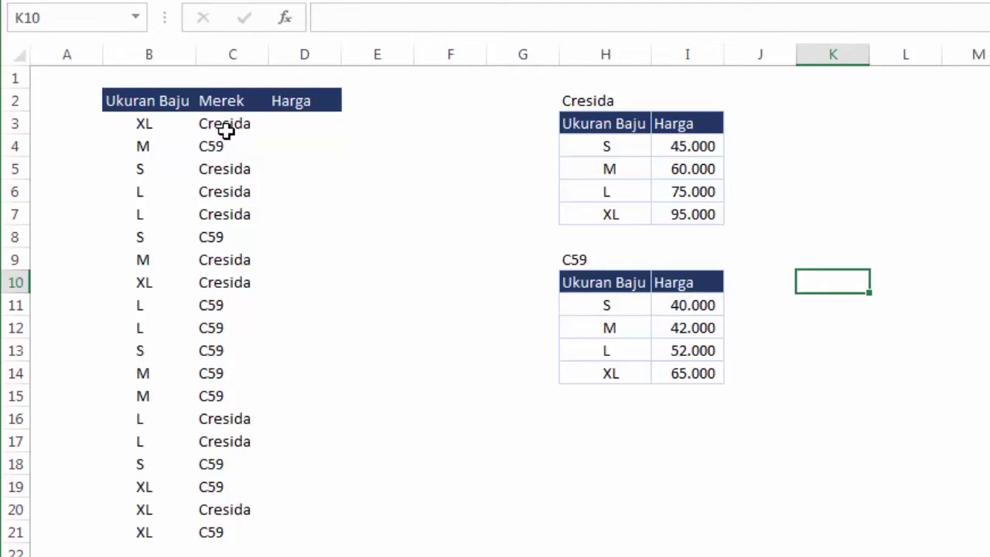
pyautogui.click(126, 124)
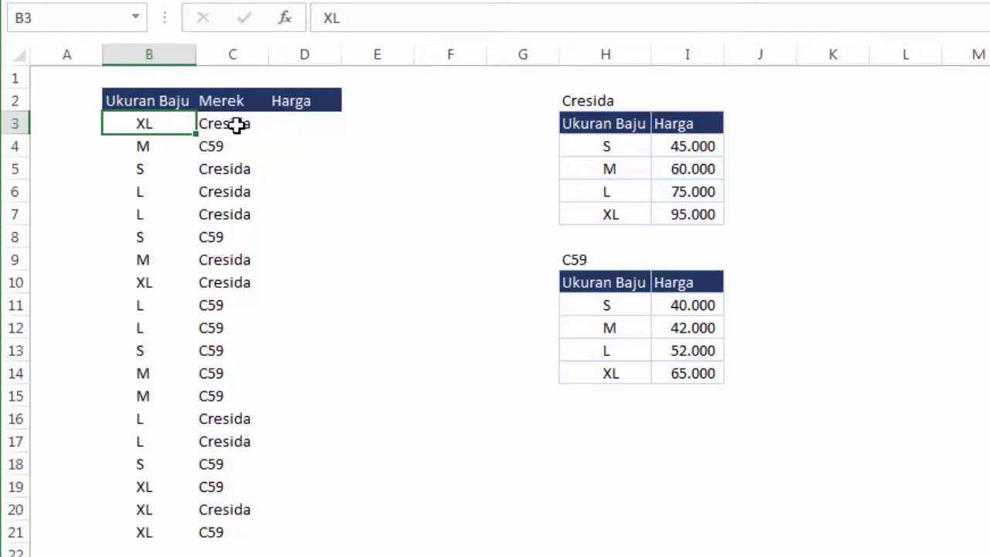
pyautogui.click(309, 125)
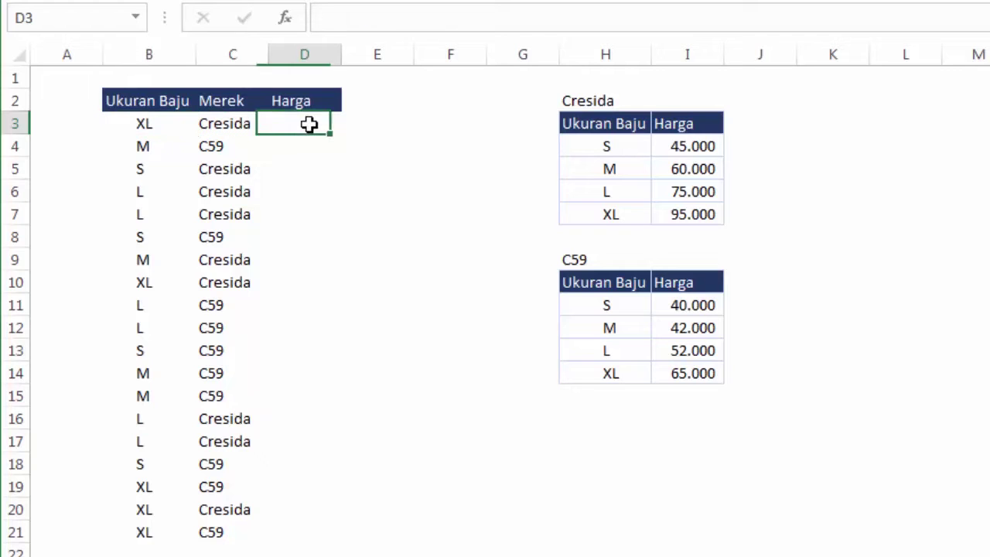
pyautogui.click(147, 150)
pyautogui.click(217, 147)
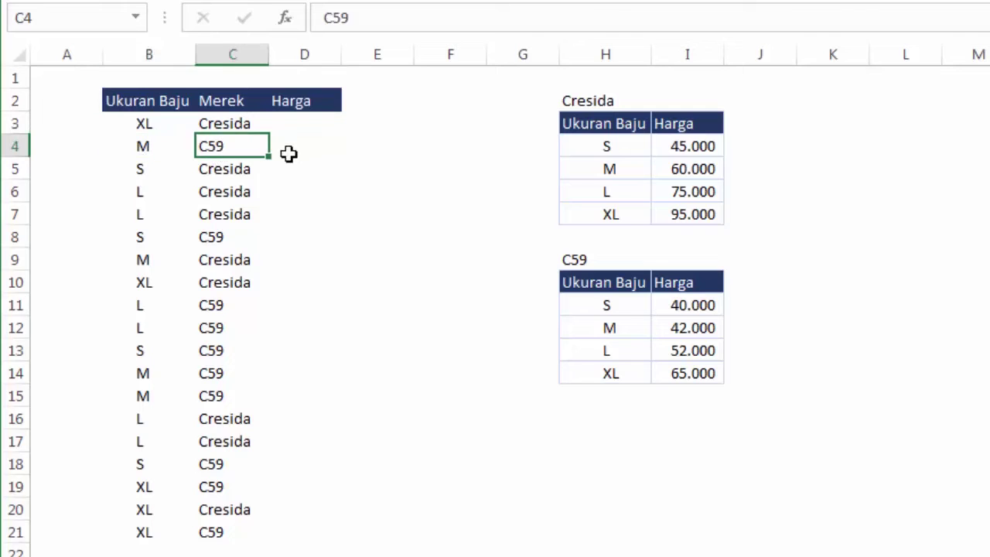
pyautogui.click(333, 158)
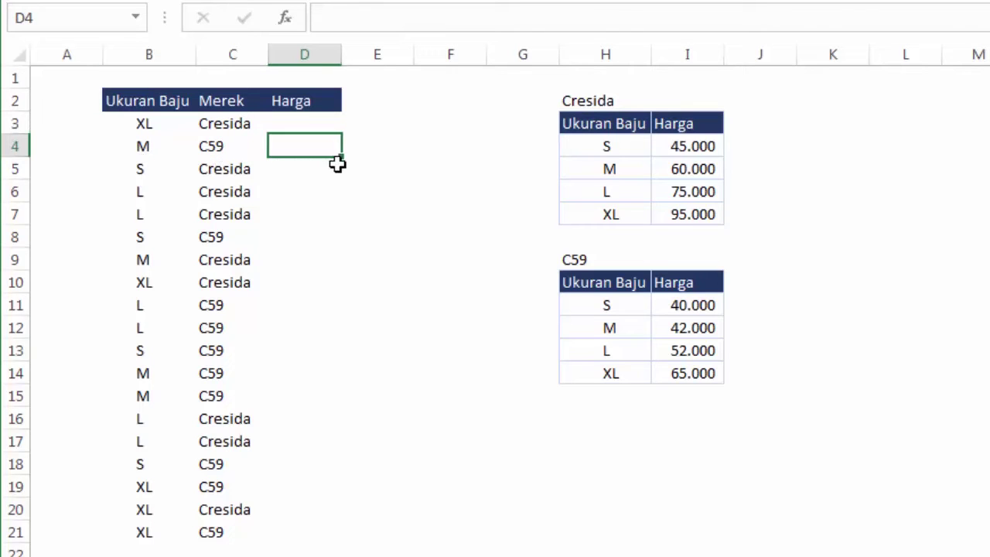
# - Begin an IF formula in D3 that tests whether the brand in C3 equals "Cresida"
pyautogui.click(307, 126)
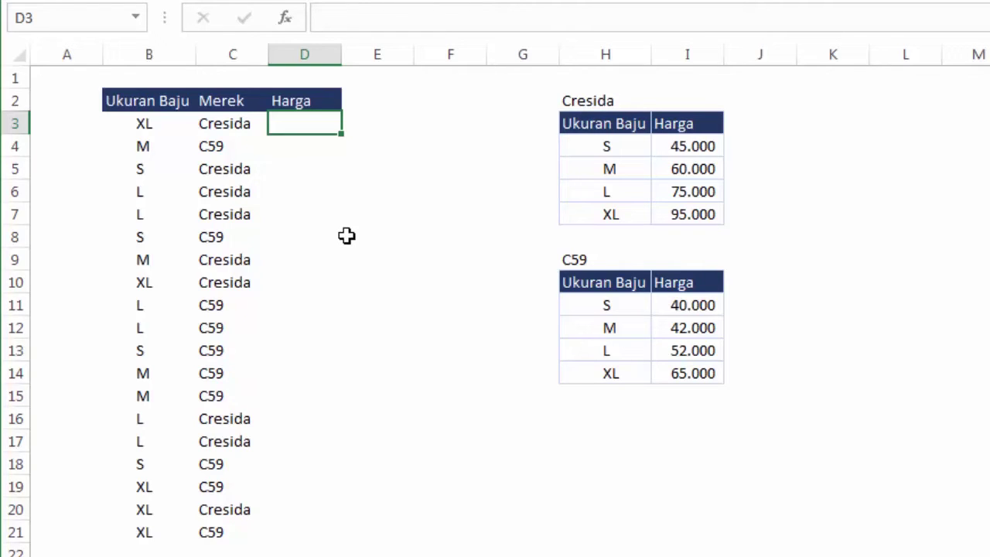
pyautogui.write('=')
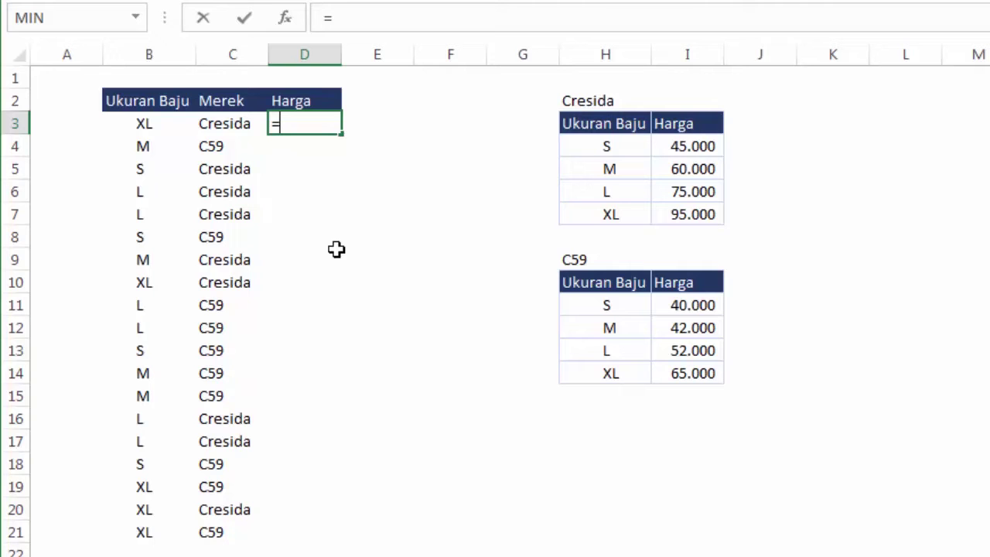
pyautogui.write('if')
pyautogui.press('Tab')
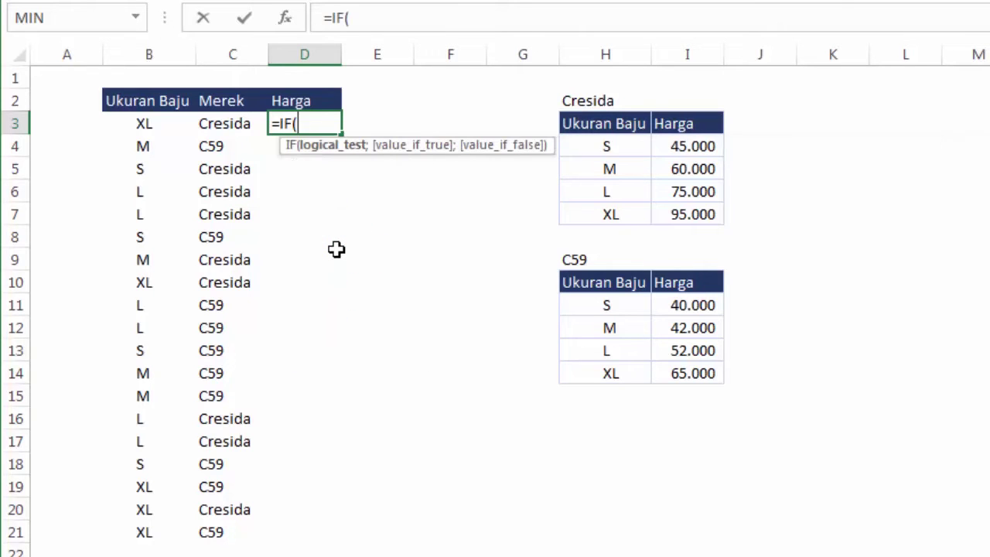
pyautogui.press('Left')
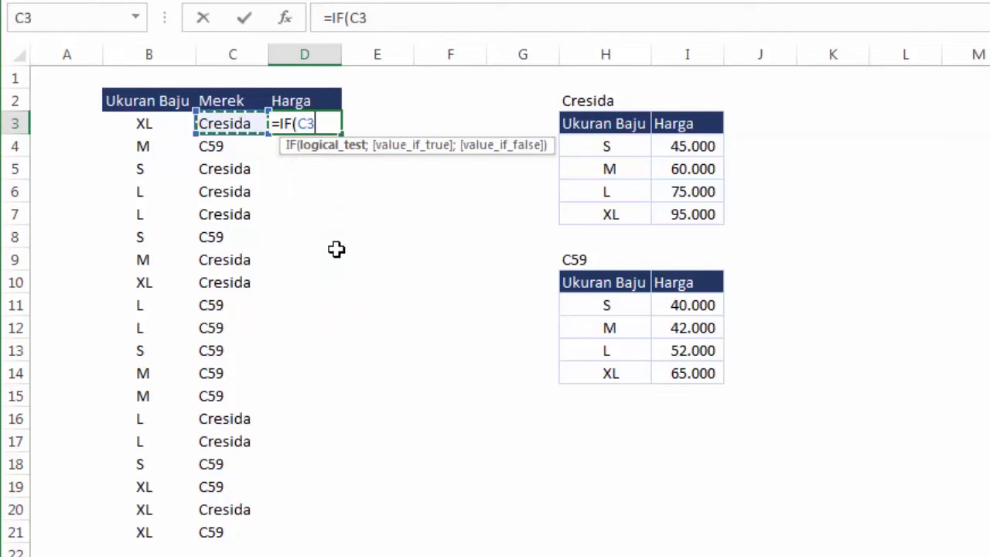
pyautogui.write('=')
pyautogui.write('"C')
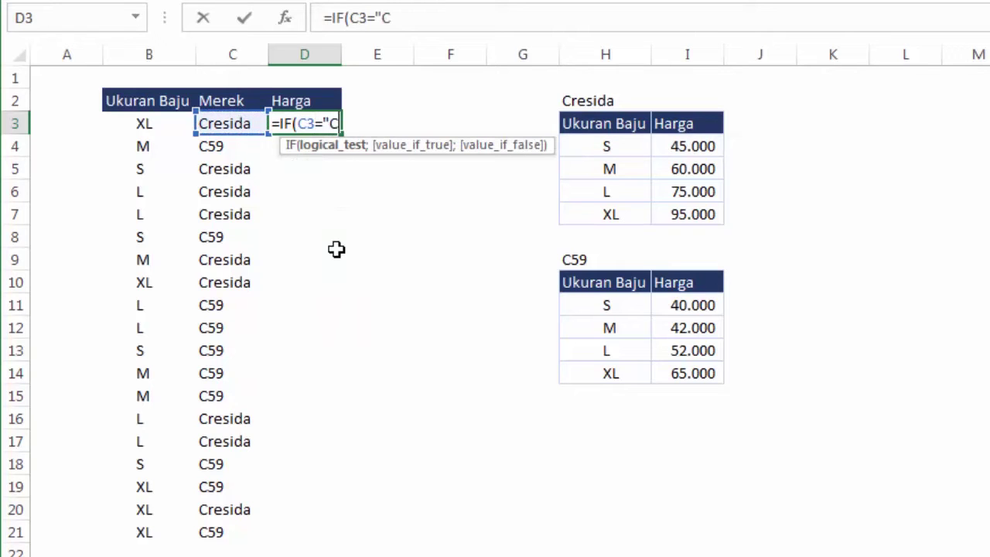
pyautogui.write('resida')
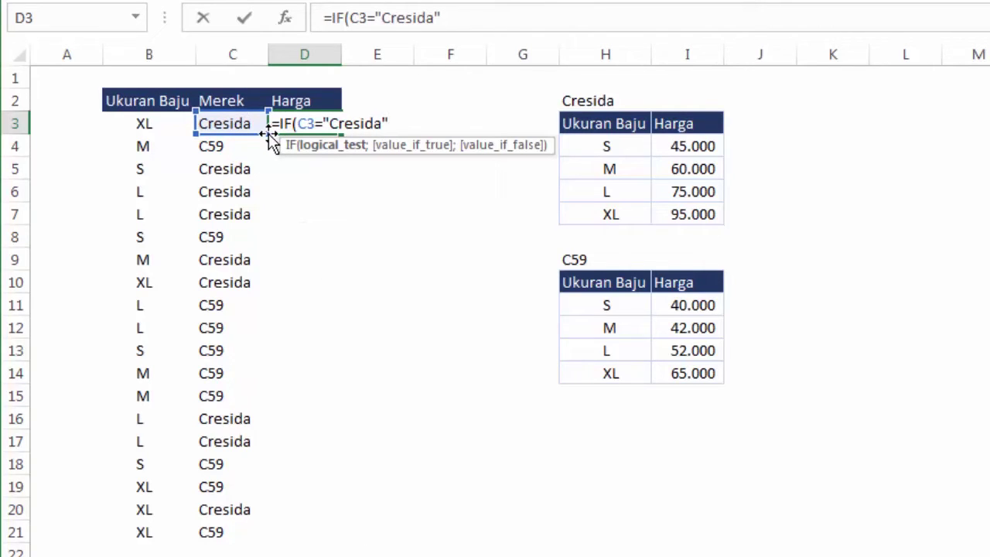
pyautogui.write('";')
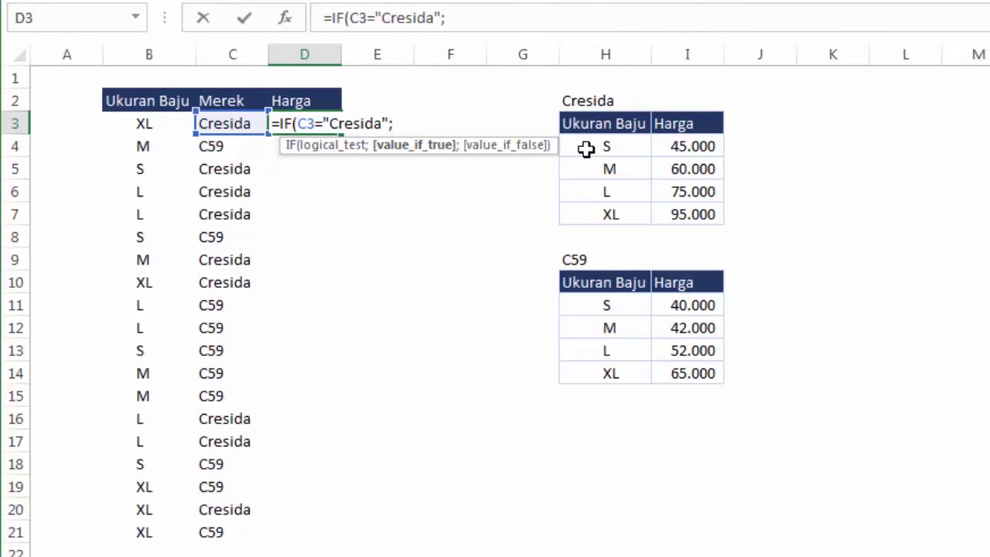
# - Complete D3's IF formula with absolute ranges: $H$4:$I$7 if true and $H$11:$I$14 if false
pyautogui.moveTo(586, 149); pyautogui.dragTo(711, 214)
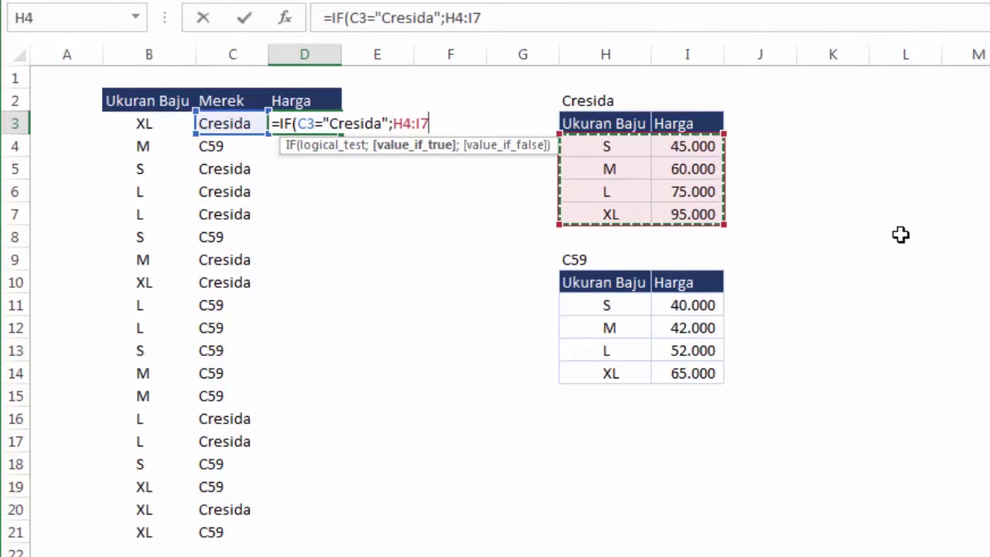
pyautogui.press('F4')
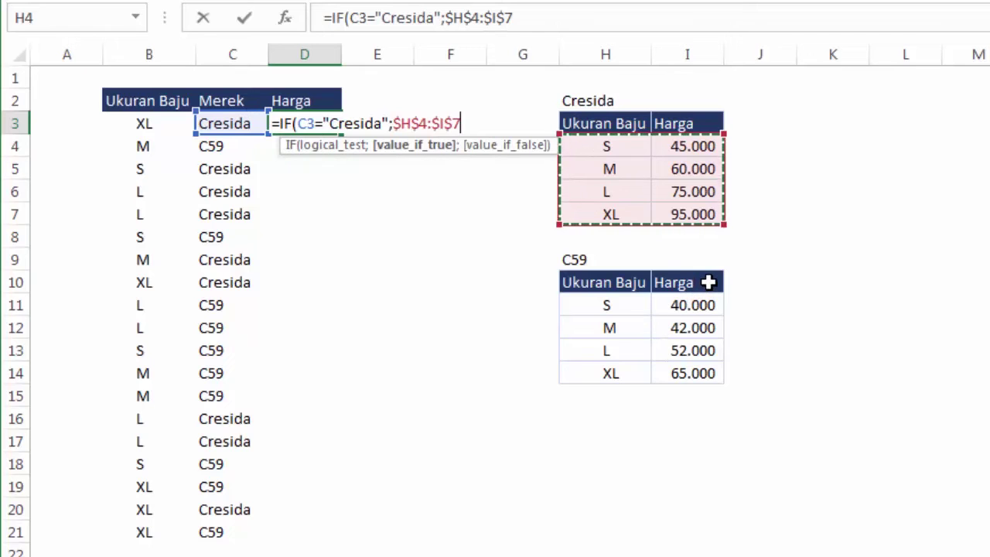
pyautogui.write(';')
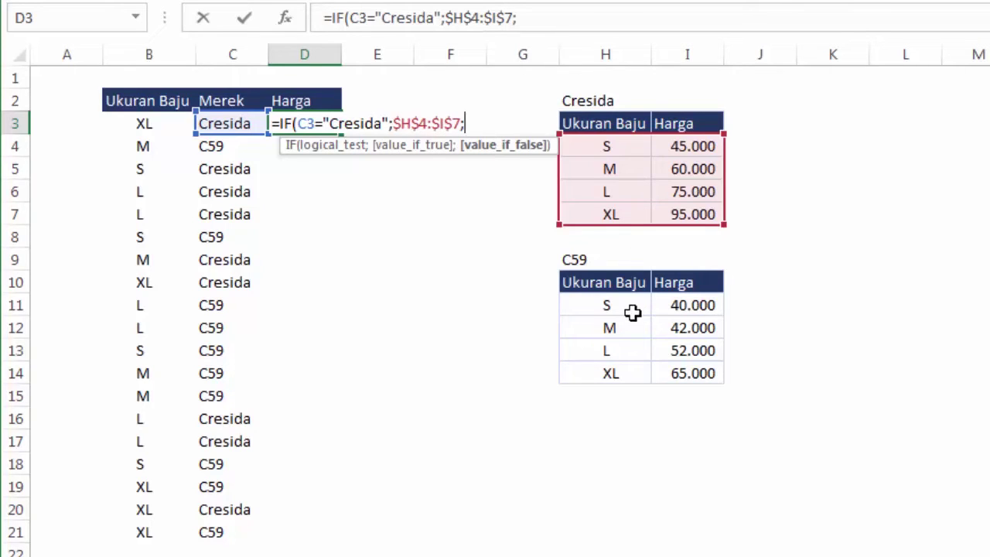
pyautogui.moveTo(630, 309); pyautogui.dragTo(669, 363)
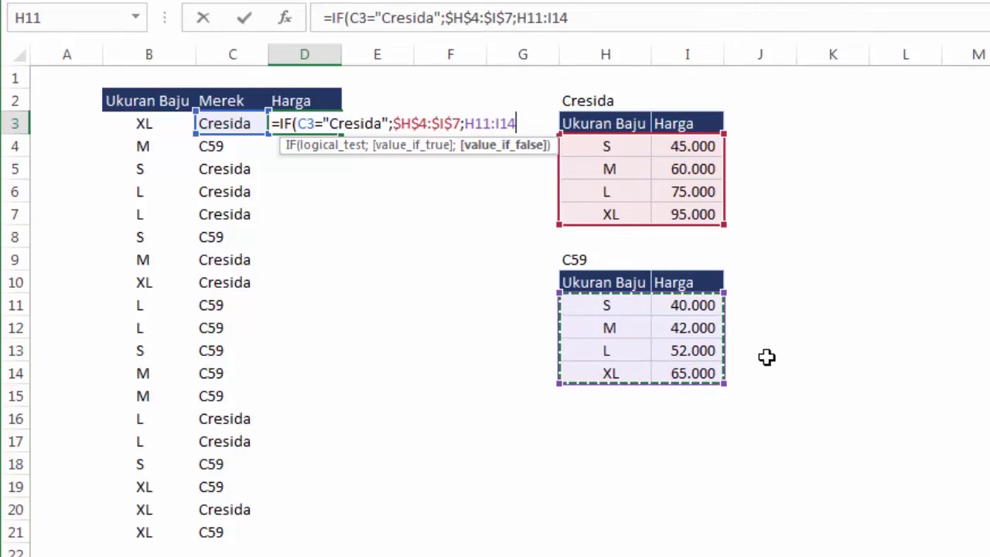
pyautogui.press('F4')
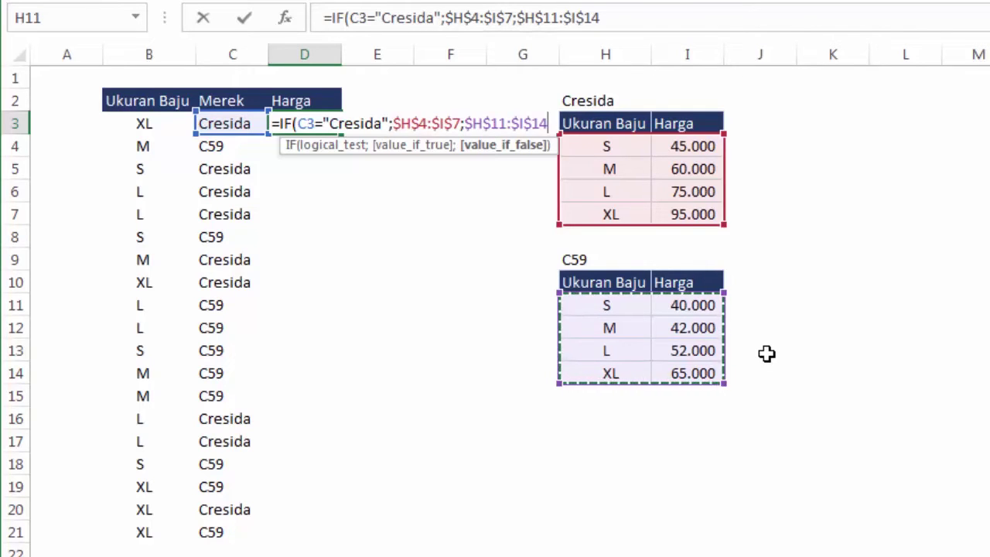
pyautogui.write(')')
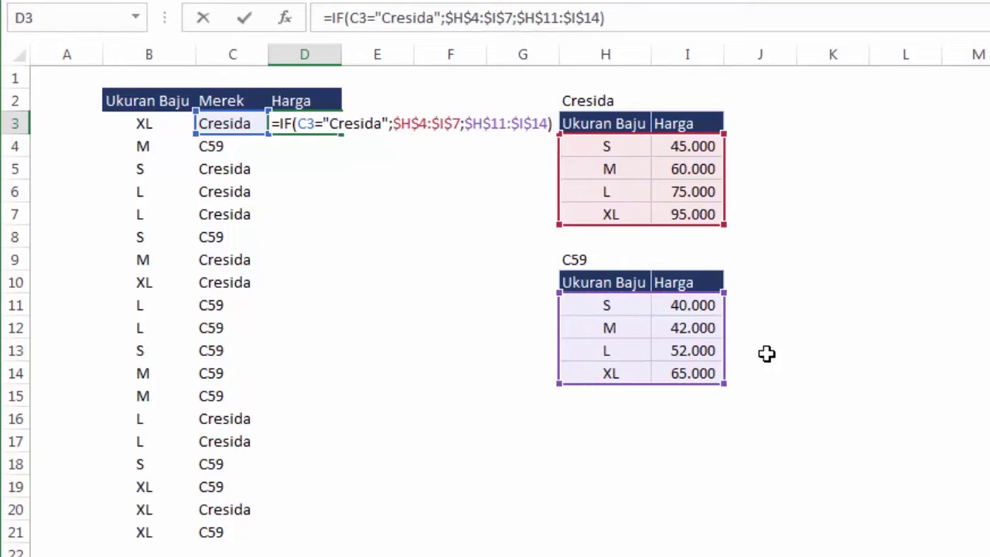
pyautogui.press('Return')
pyautogui.click(298, 122)
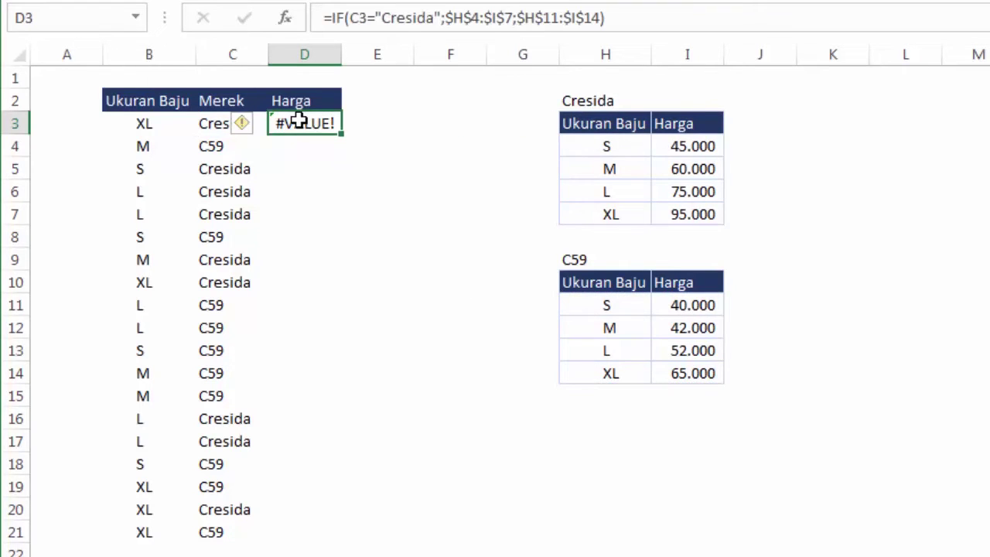
pyautogui.click(204, 123)
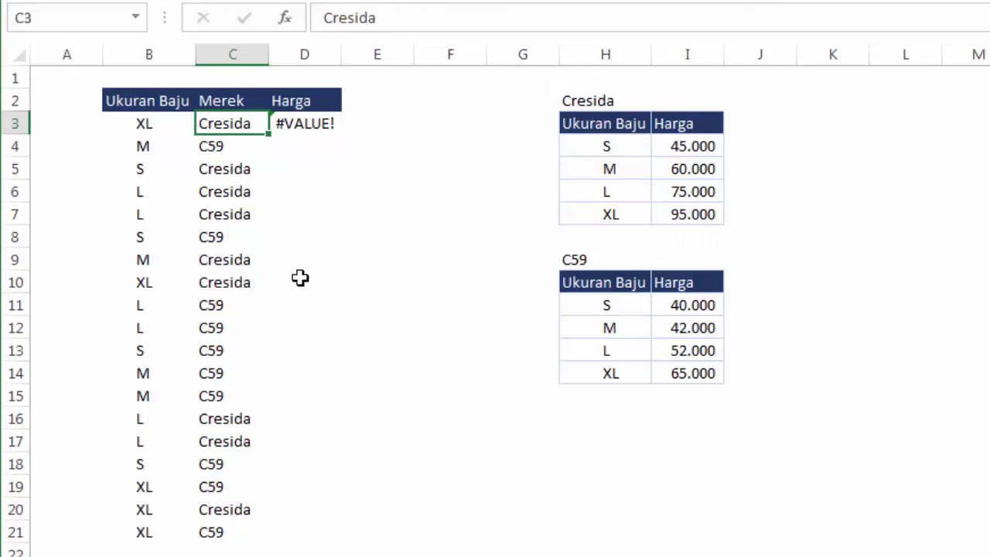
# - Nest D3's IF formula inside VLOOKUP as the table array, with B3 as the lookup value
pyautogui.click(317, 125)
pyautogui.doubleClick(312, 126)
pyautogui.click(276, 123)
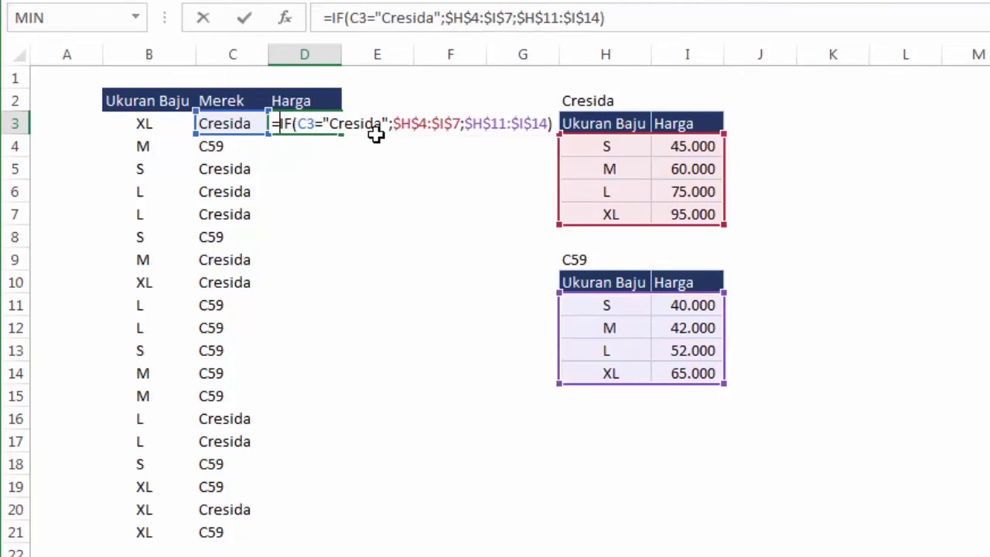
pyautogui.write('vlo')
pyautogui.press('Tab')
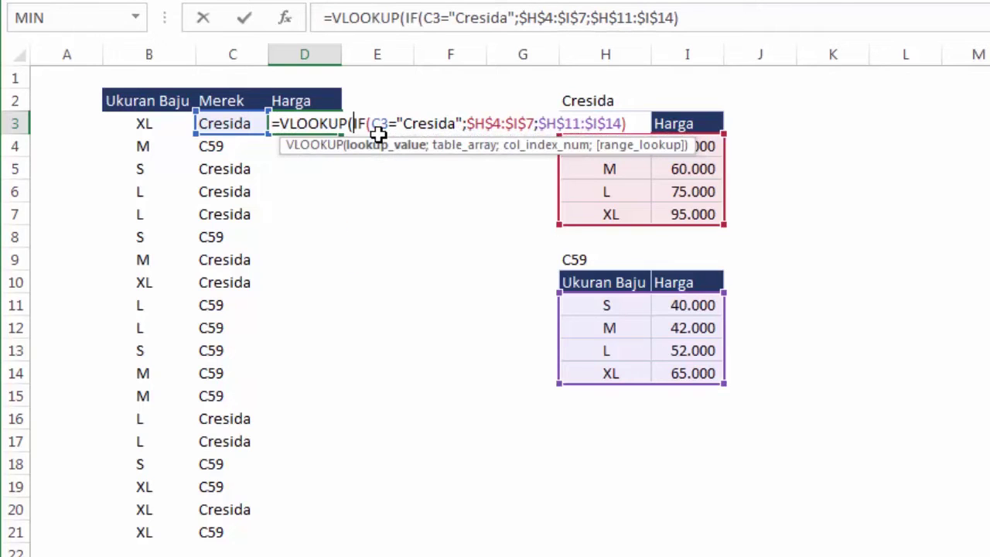
pyautogui.click(146, 124)
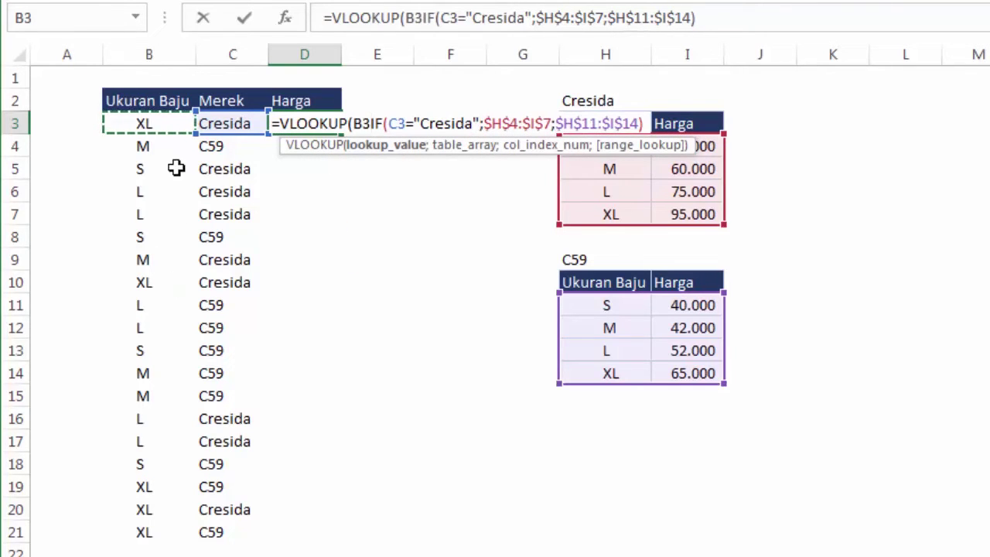
pyautogui.write(';')
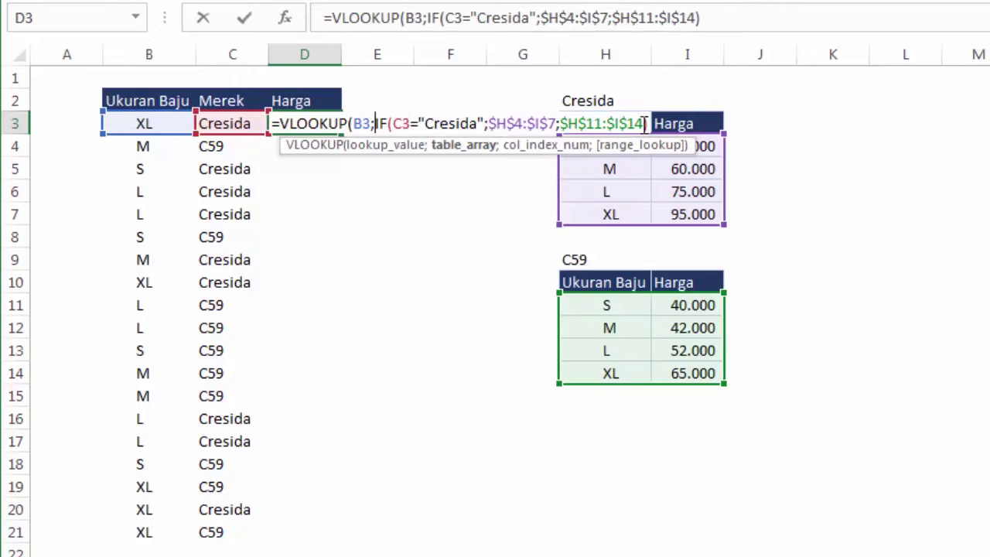
# - Finish D3's VLOOKUP with column index 2 and FALSE for an exact match, accepting the proposed closing-parenthesis correction
pyautogui.click(646, 124)
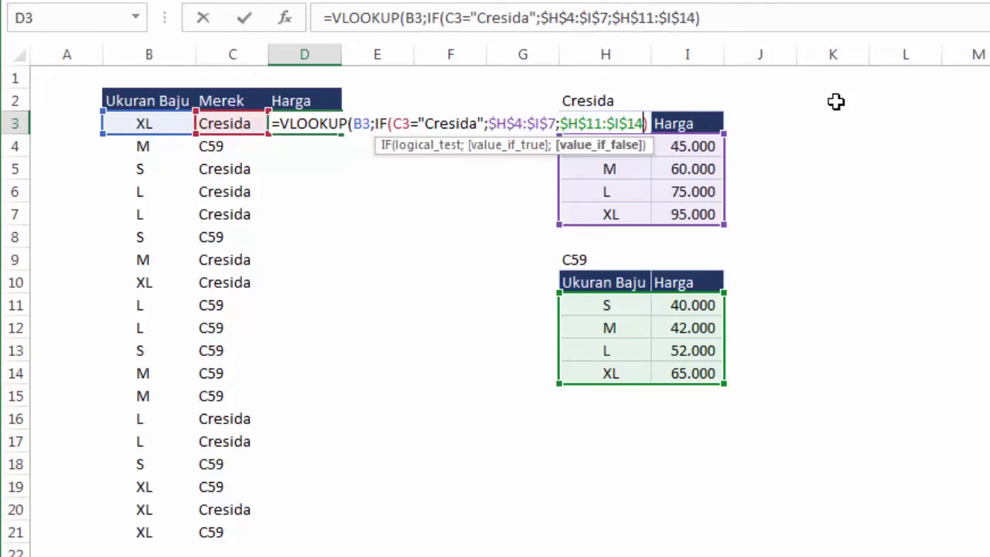
pyautogui.press('Right')
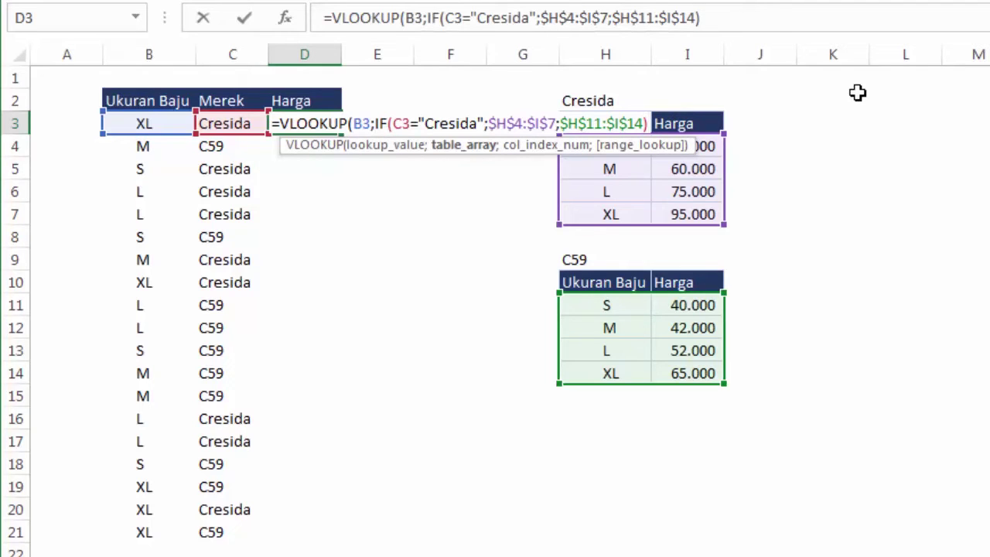
pyautogui.write(';2')
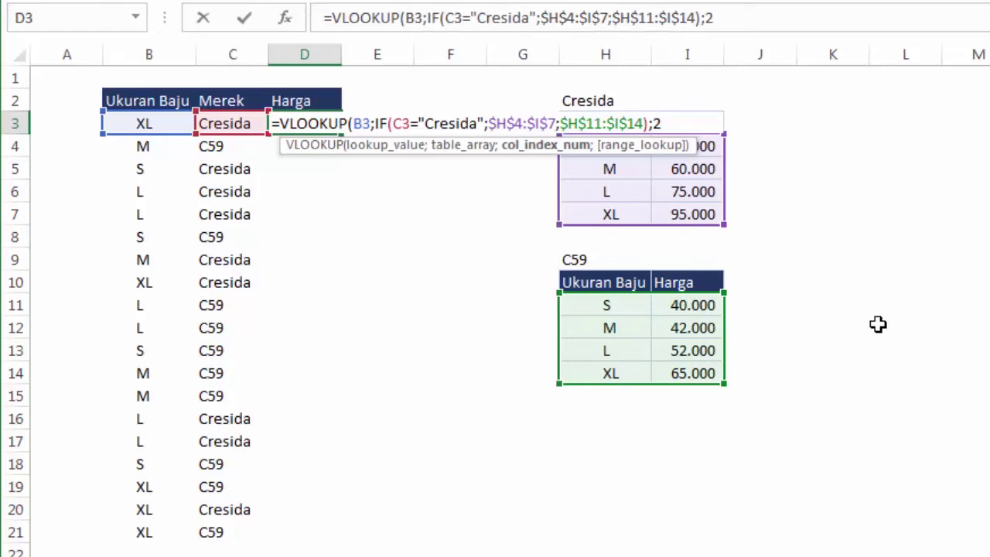
pyautogui.write(';')
pyautogui.press('Down')
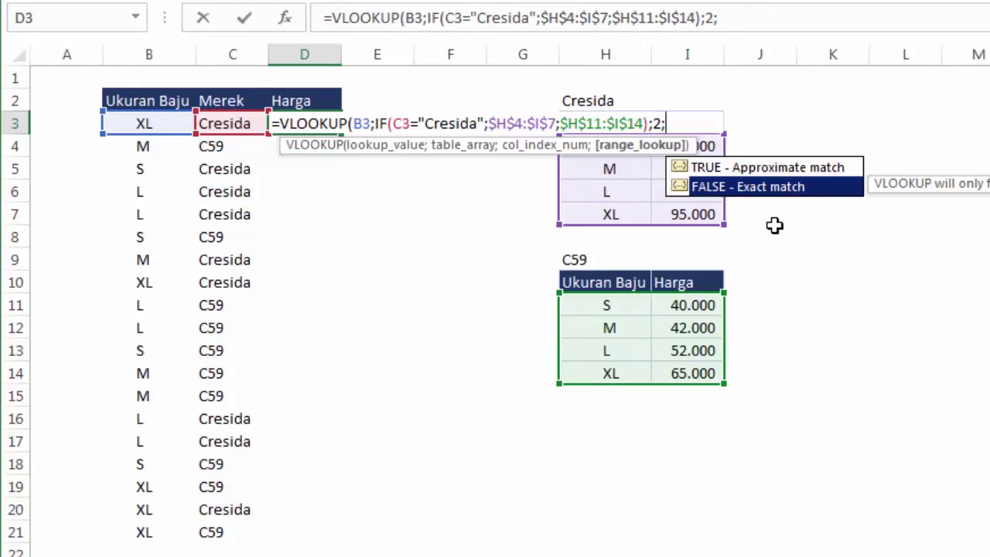
pyautogui.press('Tab')
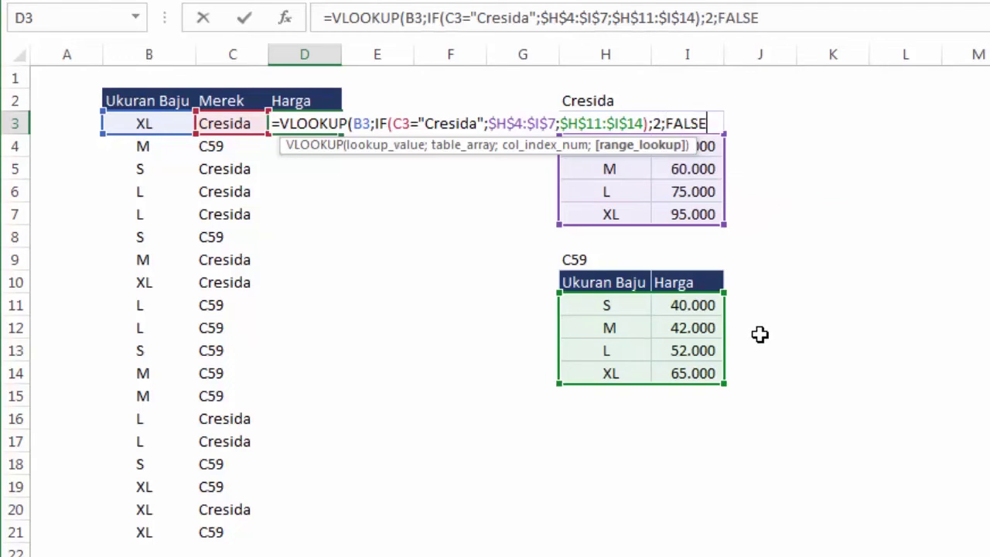
pyautogui.press('Return')
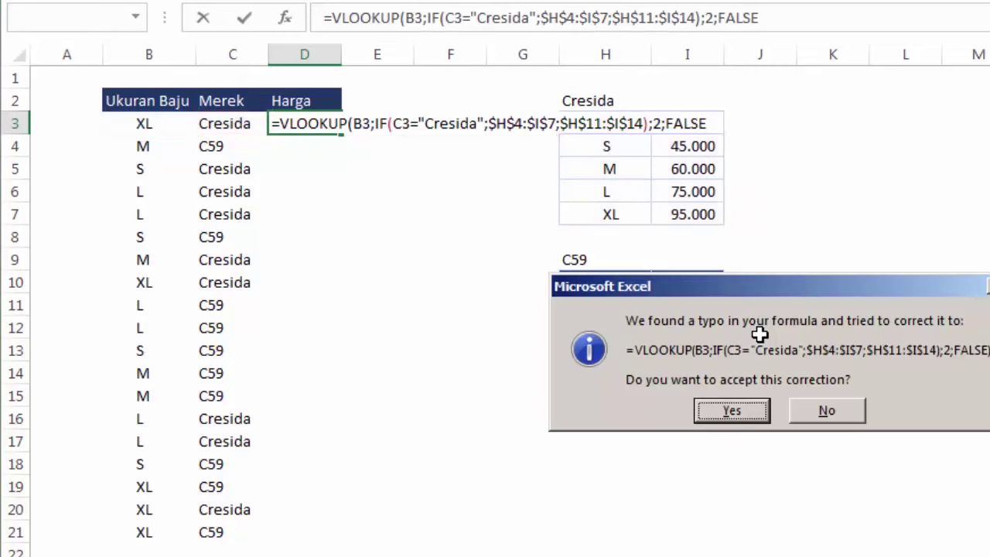
pyautogui.moveTo(785, 284); pyautogui.dragTo(509, 173)
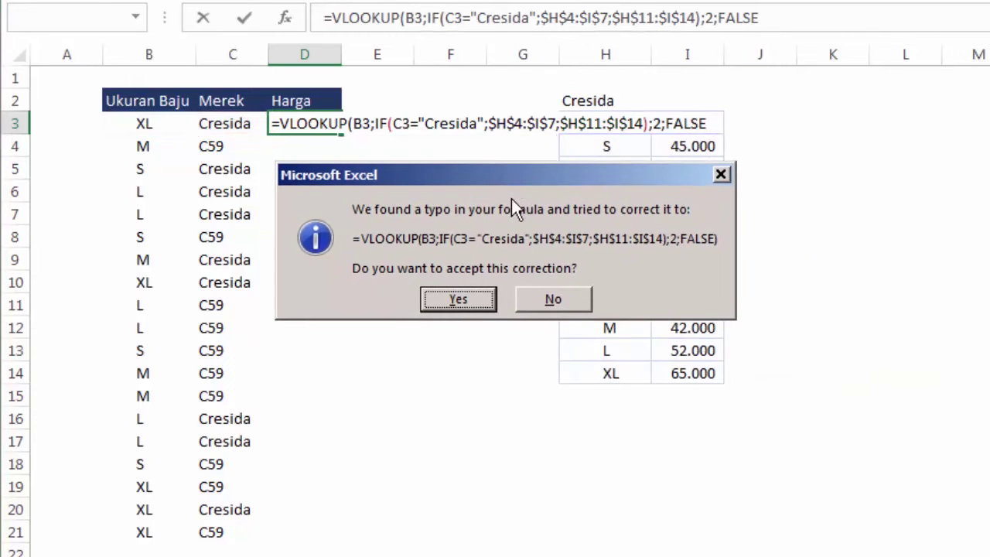
pyautogui.click(458, 300)
pyautogui.click(318, 121)
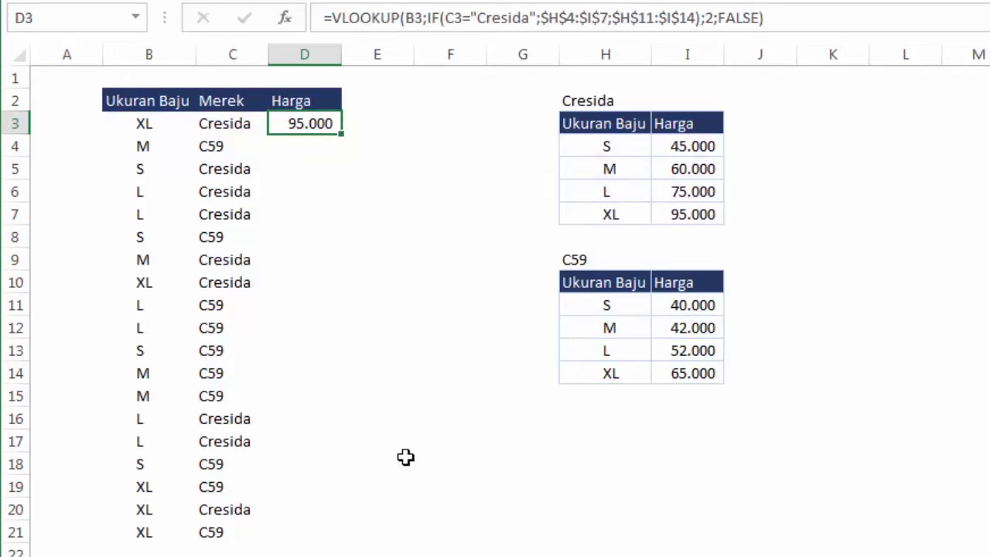
# - Fill the price formula in D3 down the Harga column through D21
pyautogui.click(140, 124)
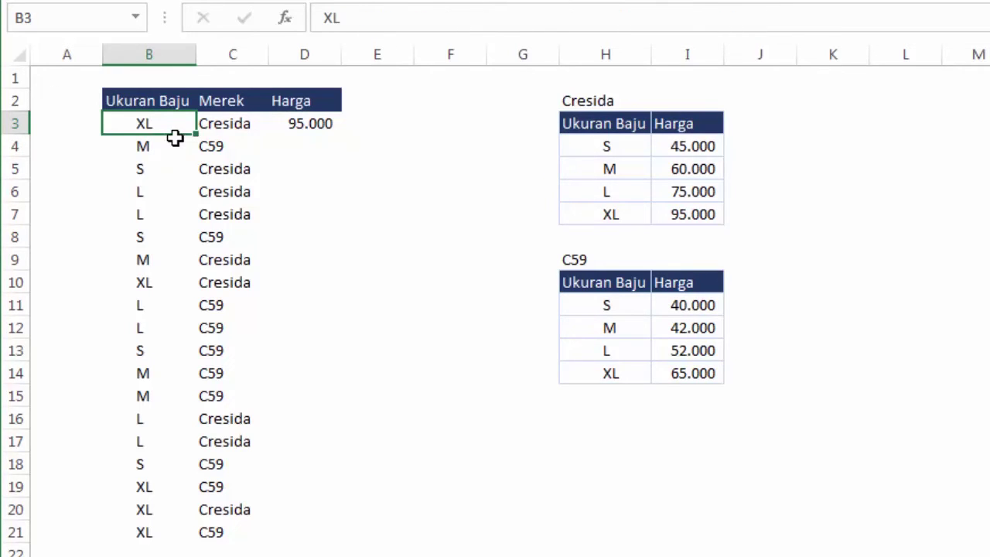
pyautogui.click(218, 126)
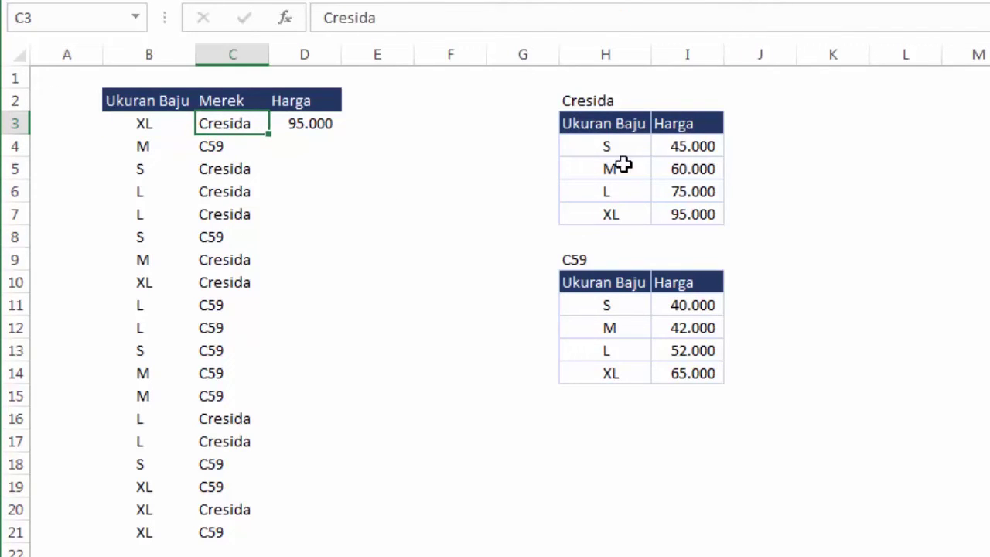
pyautogui.click(603, 218)
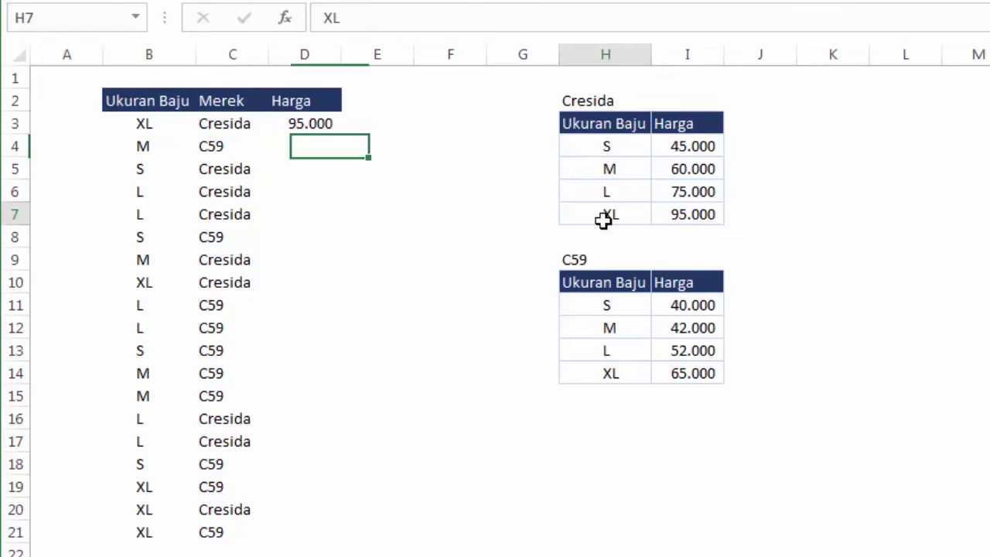
pyautogui.click(685, 216)
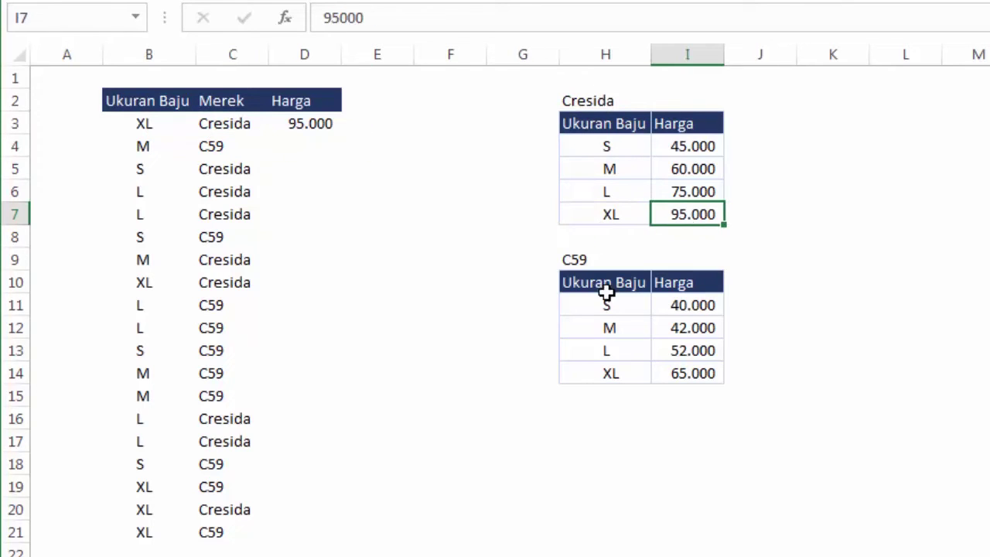
pyautogui.click(321, 125)
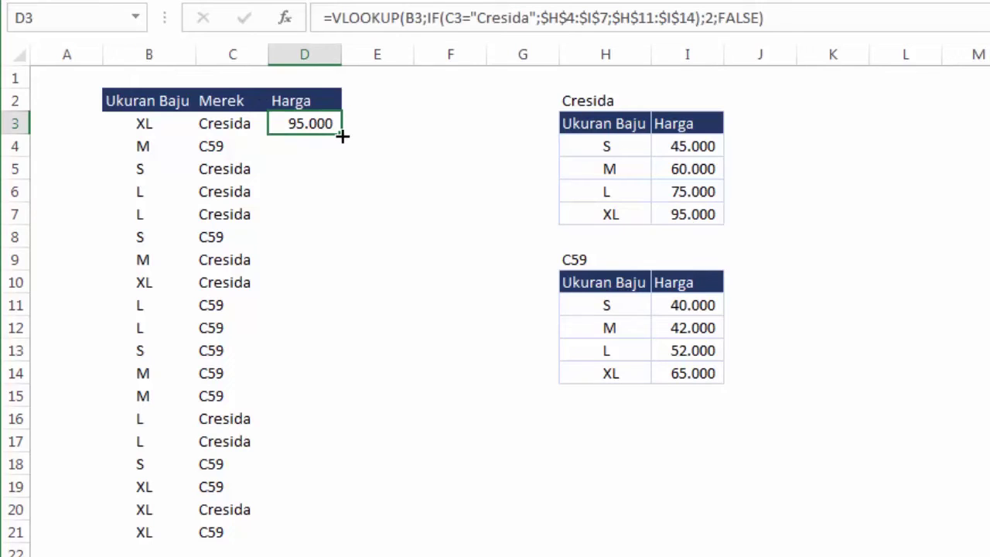
pyautogui.moveTo(343, 136); pyautogui.dragTo(342, 543)
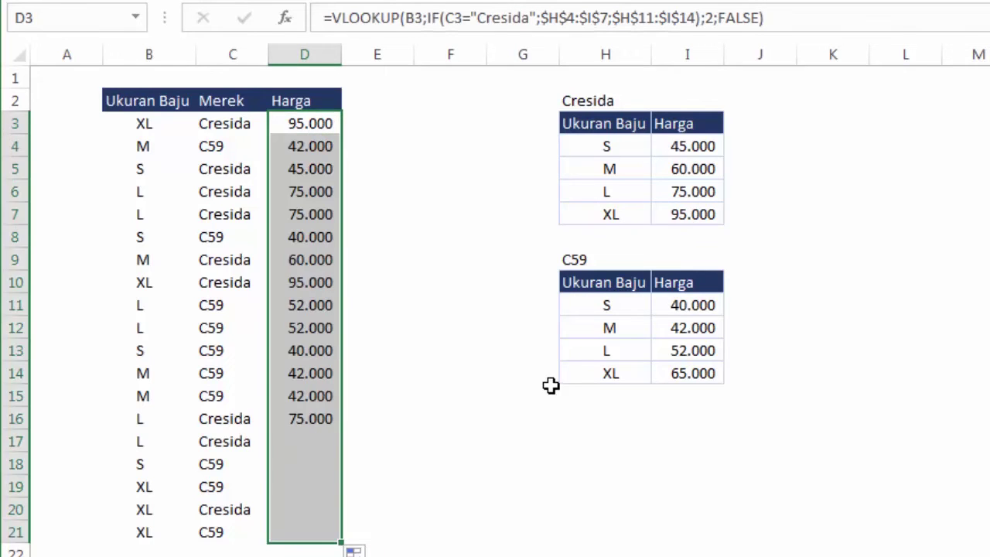
pyautogui.click(482, 380)
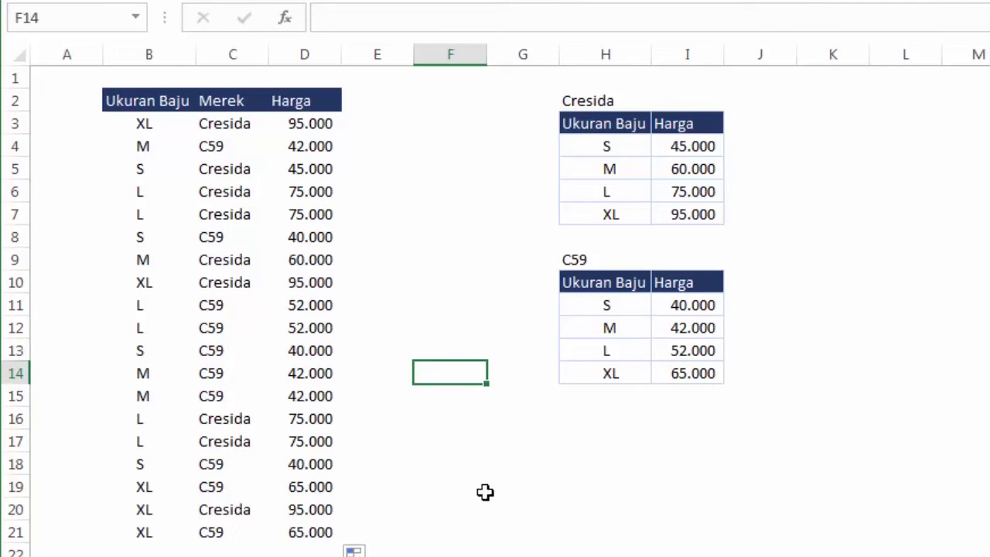
# - Review the formulas in D3 and D4 against the Cresida and C59 price tables
pyautogui.click(674, 374)
pyautogui.click(363, 328)
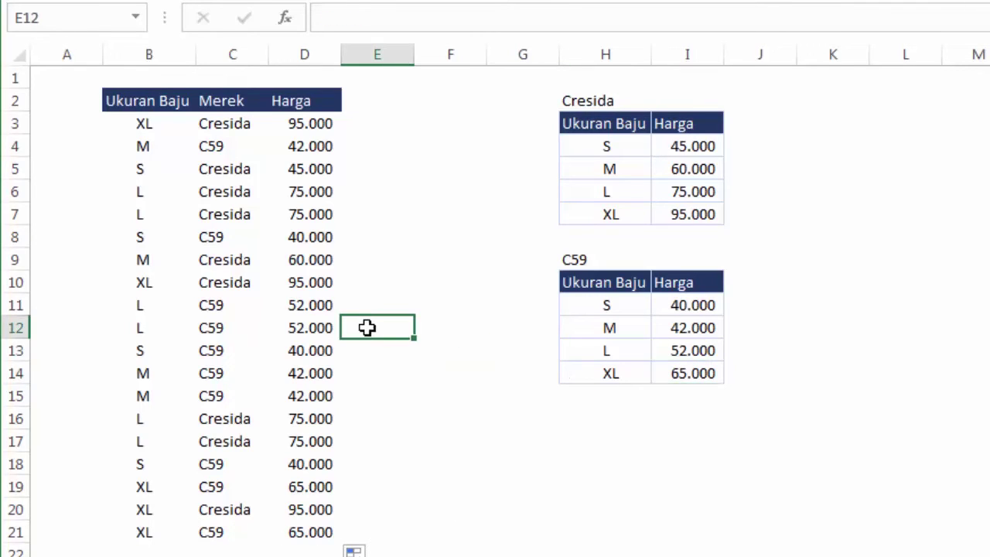
pyautogui.click(300, 126)
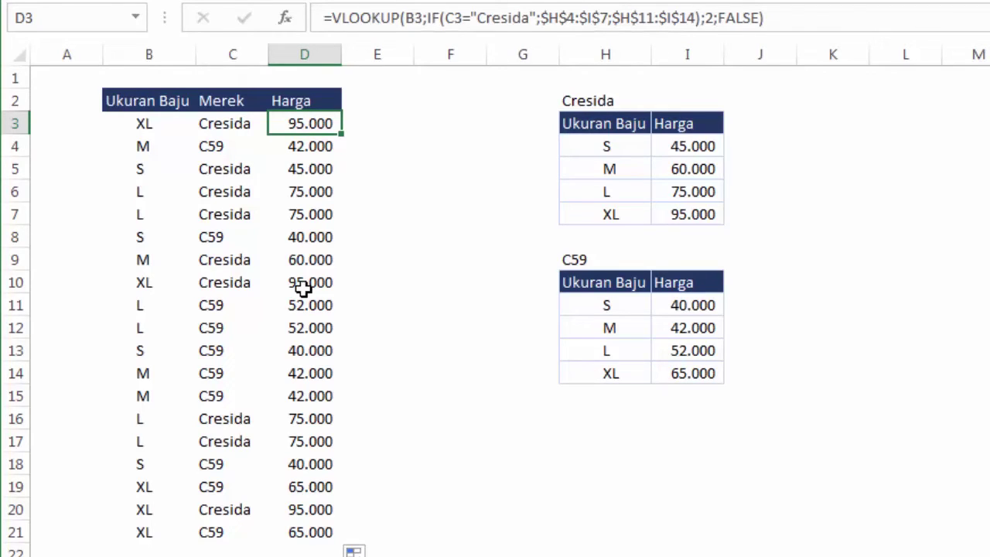
pyautogui.click(628, 153)
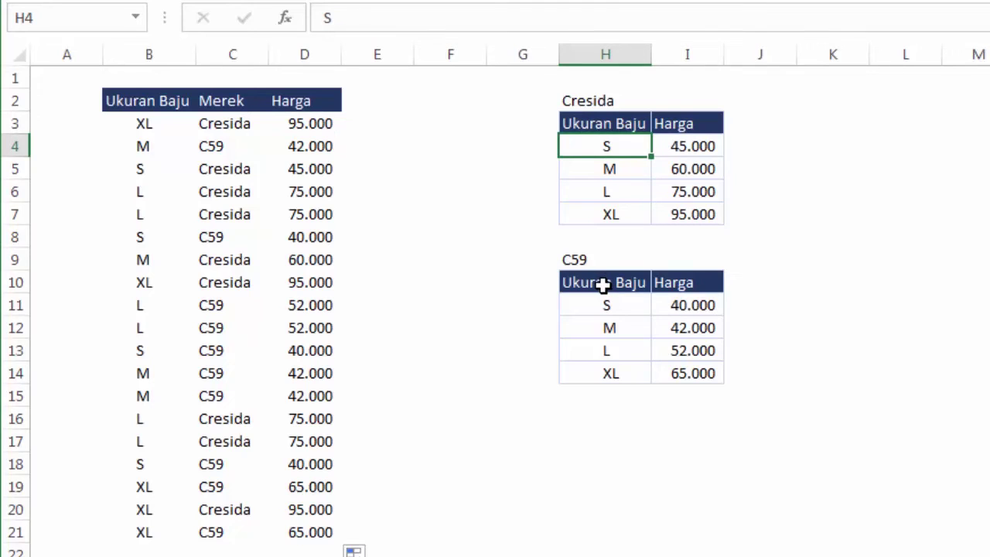
pyautogui.click(602, 328)
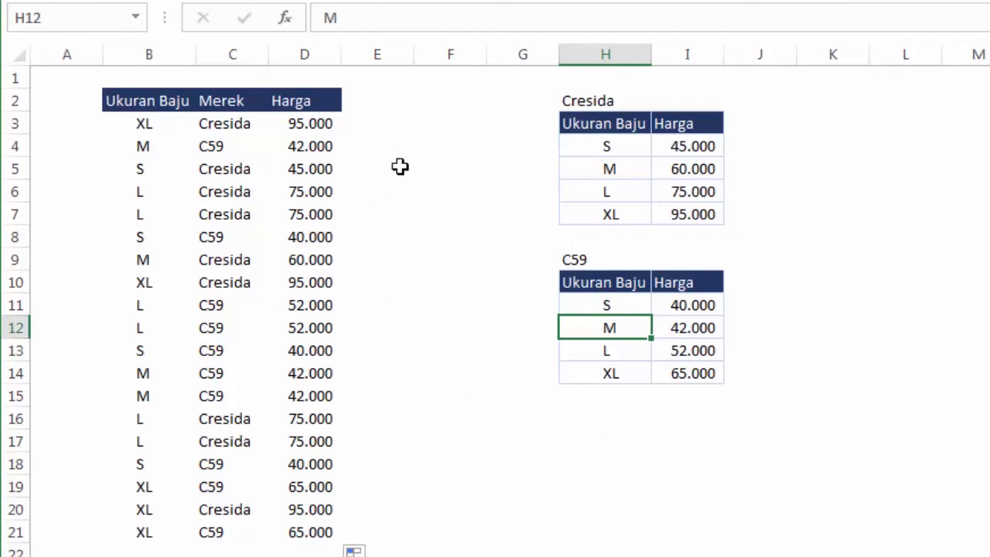
pyautogui.click(387, 124)
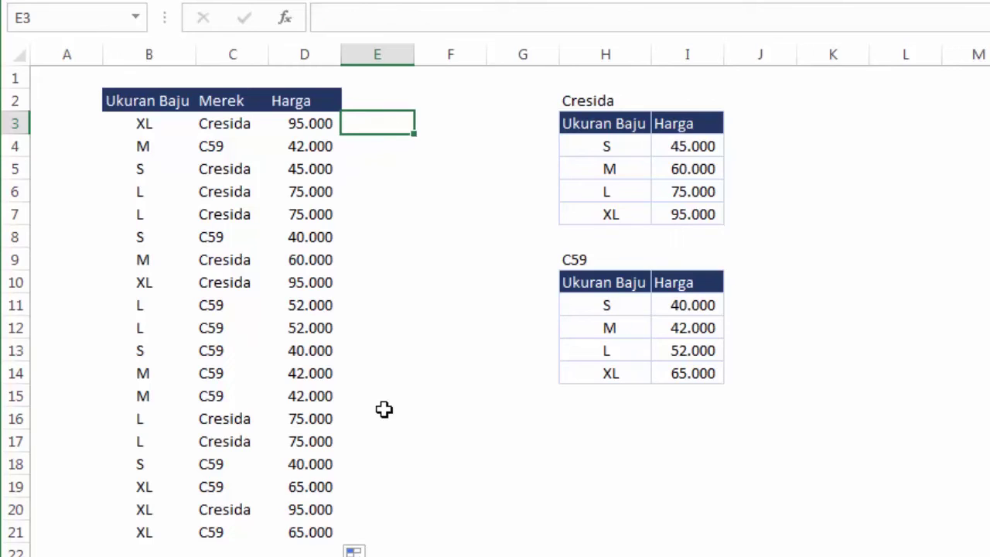
pyautogui.click(286, 141)
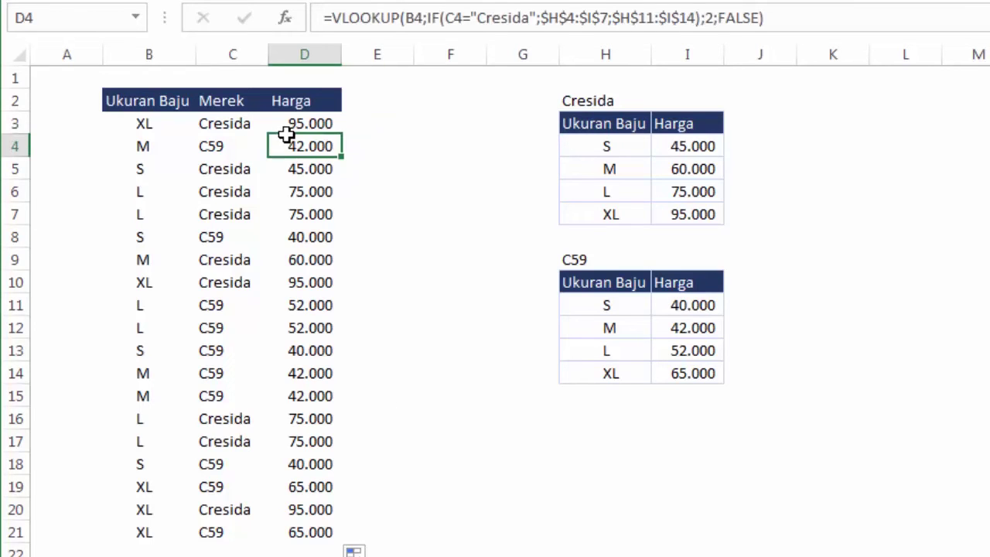
pyautogui.click(372, 111)
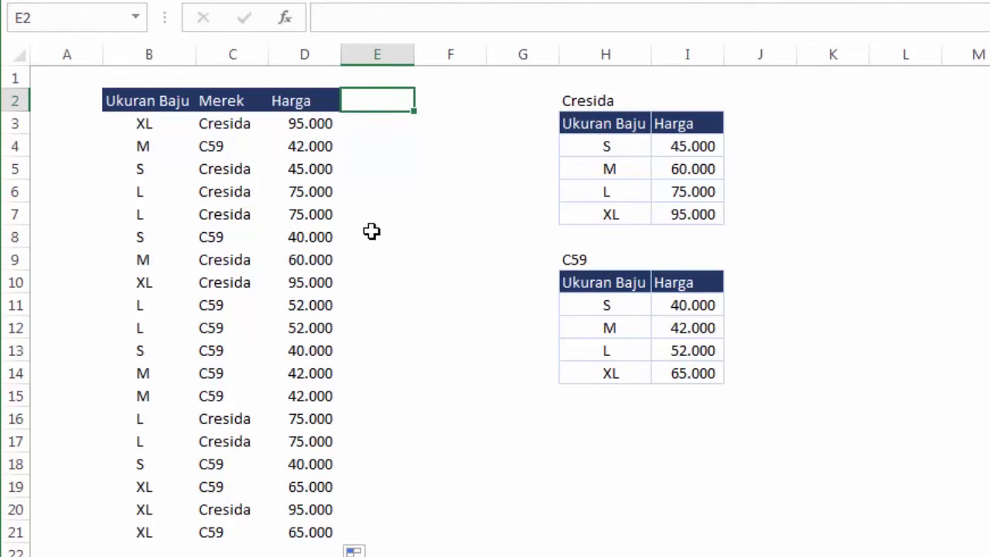
pyautogui.click(376, 121)
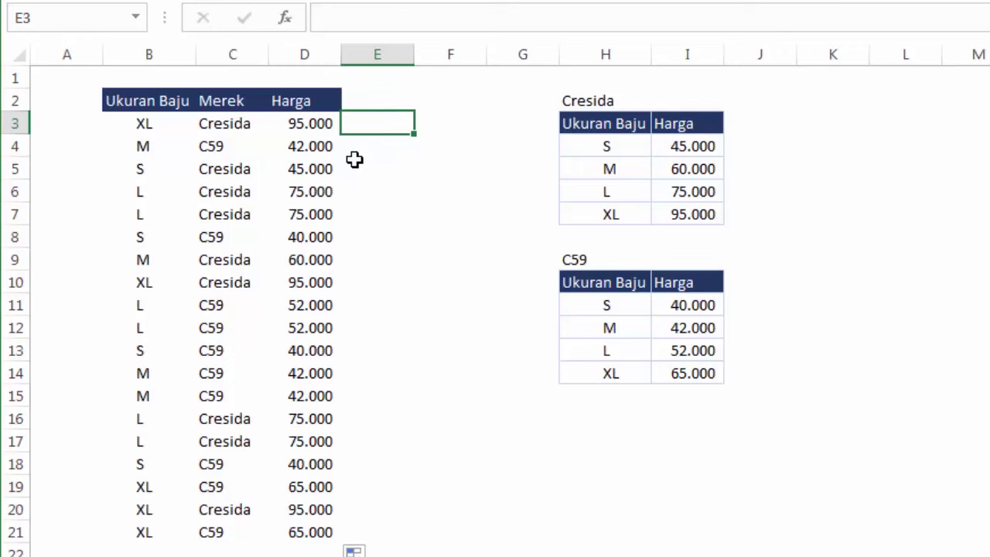
# - Name the Cresida price range H4:I7 merek_cresida and check that the name selects it
pyautogui.moveTo(606, 144); pyautogui.dragTo(668, 220)
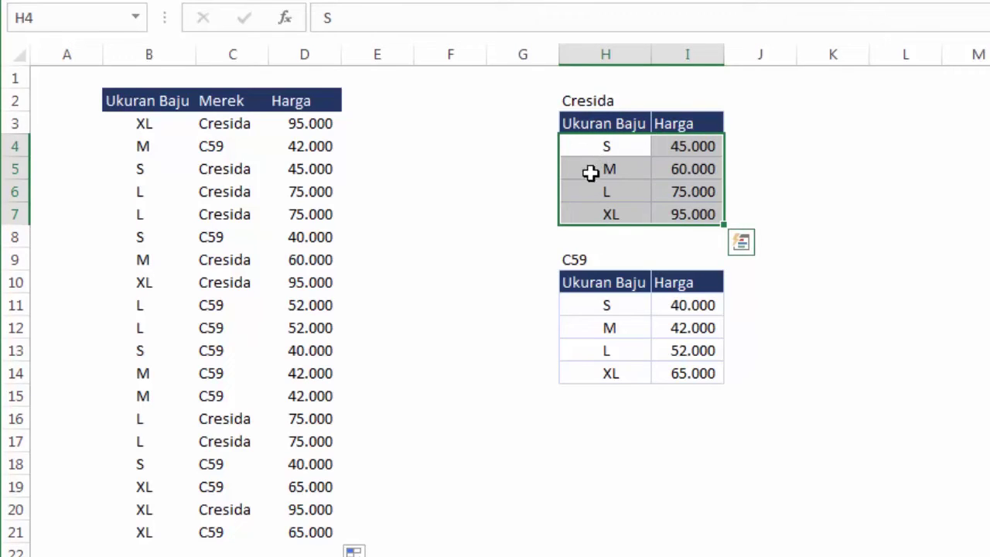
pyautogui.click(59, 25)
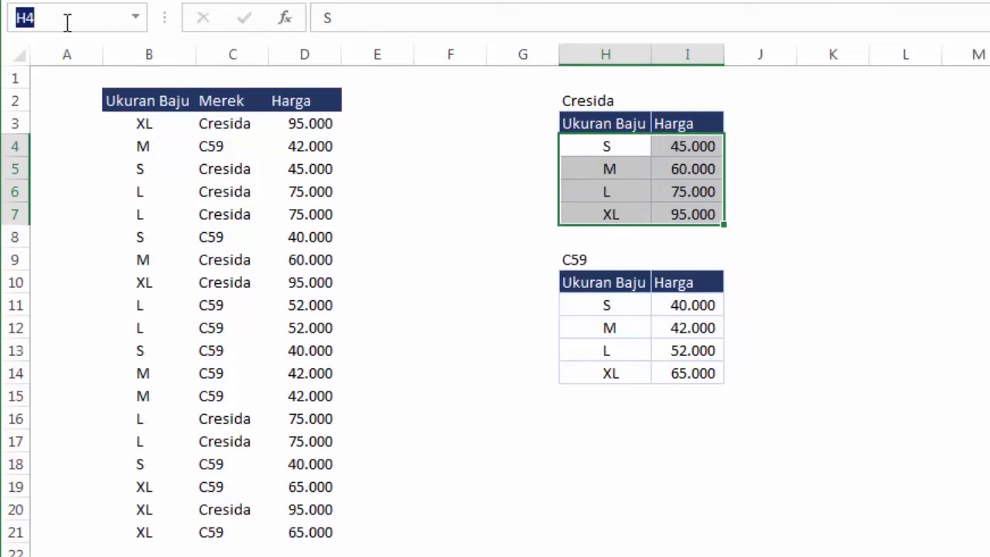
pyautogui.write('merek_cresida')
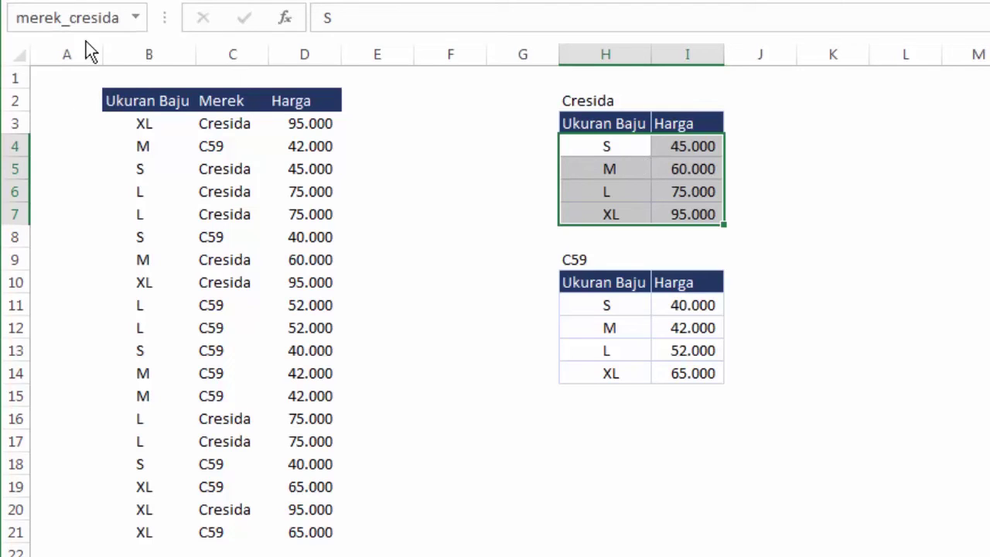
pyautogui.press('Return')
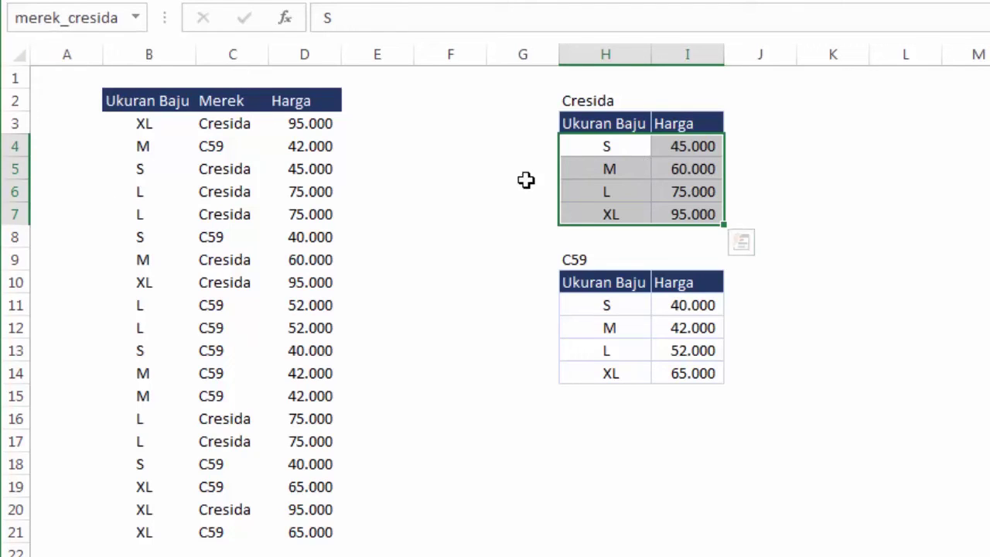
pyautogui.click(139, 18)
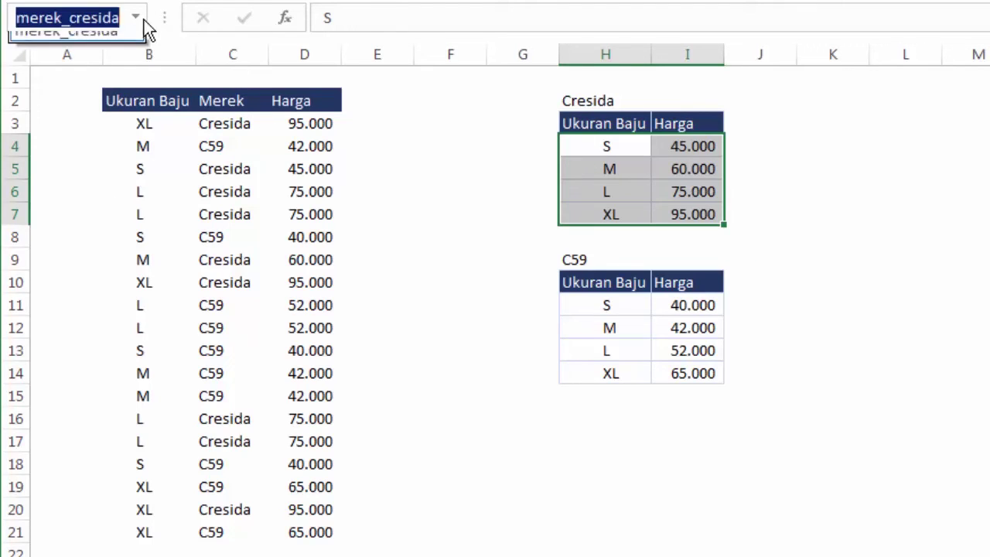
pyautogui.click(99, 44)
pyautogui.click(396, 187)
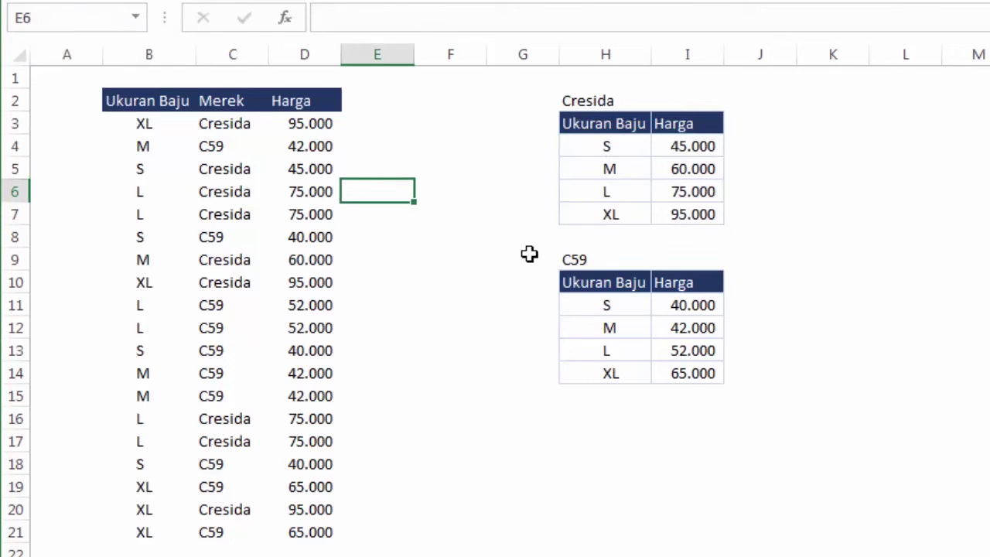
# - Name the C59 price range H11:I14 merek_c59 and review both defined names in the Name Manager
pyautogui.moveTo(583, 305); pyautogui.dragTo(687, 372)
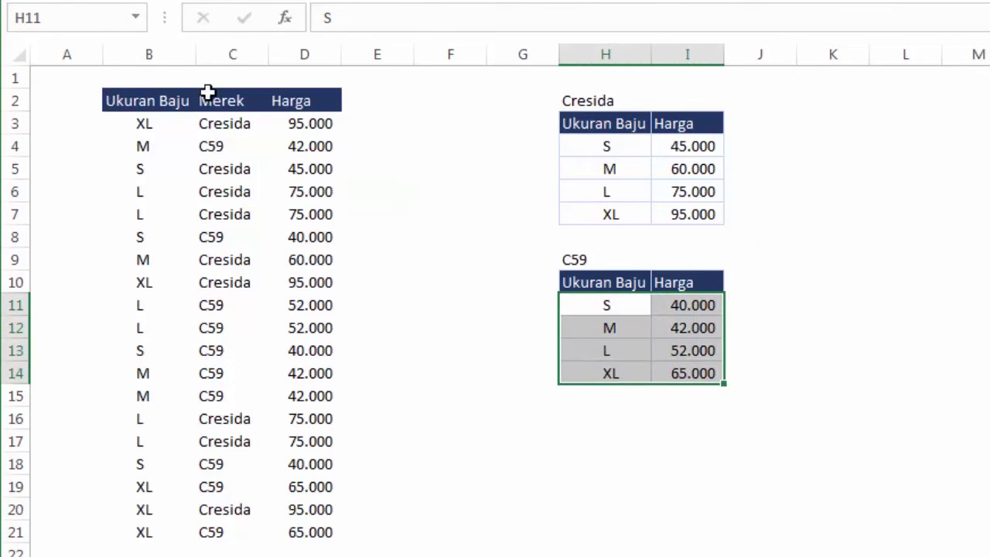
pyautogui.click(113, 17)
pyautogui.write('merek_c59')
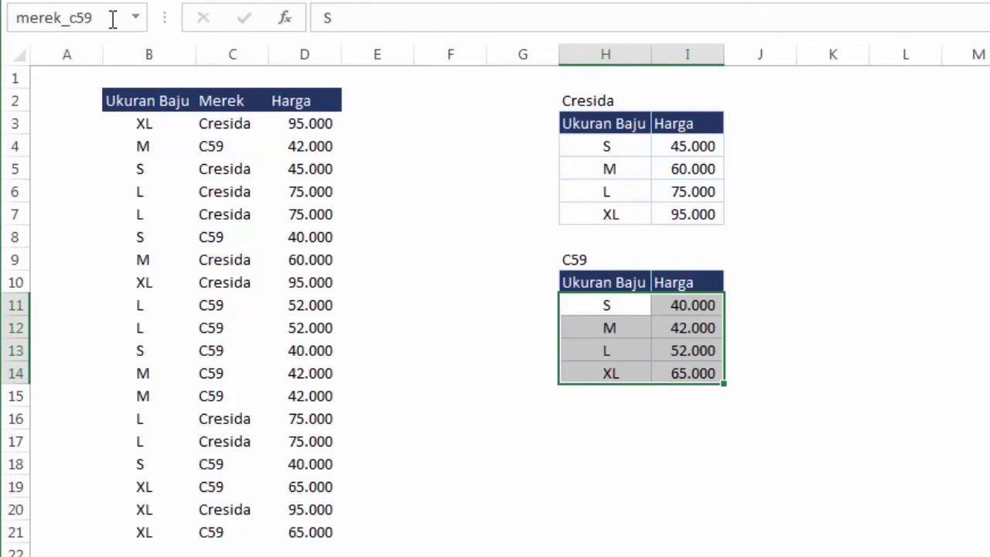
pyautogui.press('Return')
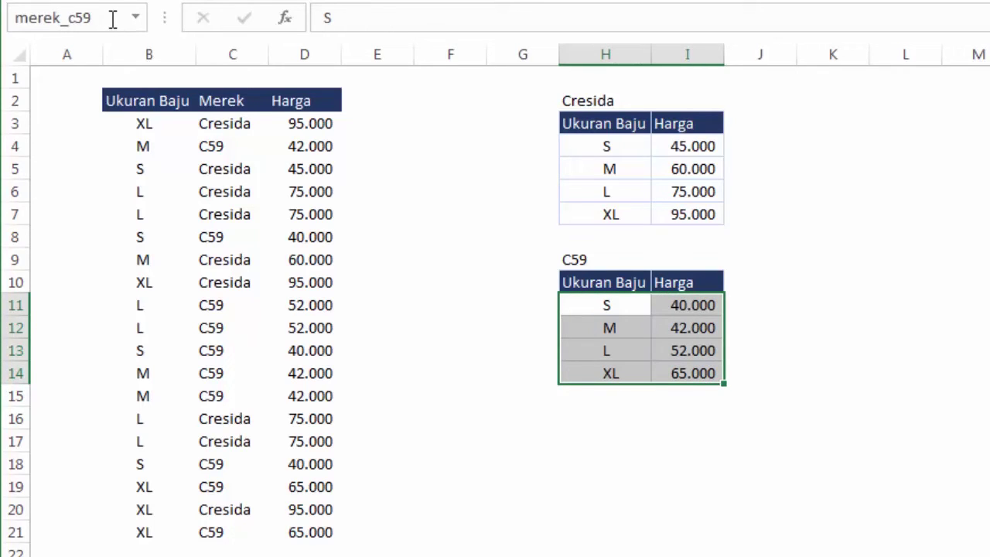
pyautogui.click(378, 373)
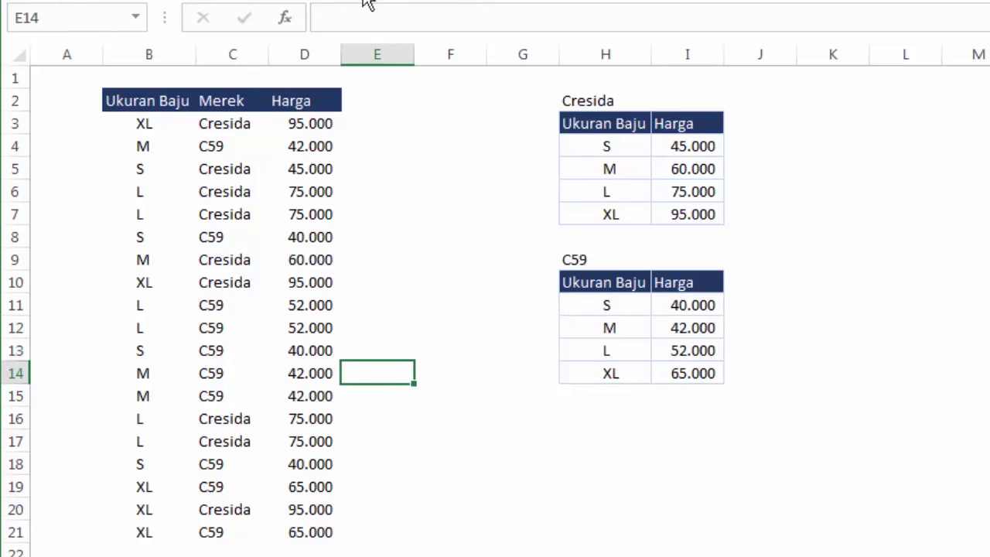
pyautogui.click(328, 2)
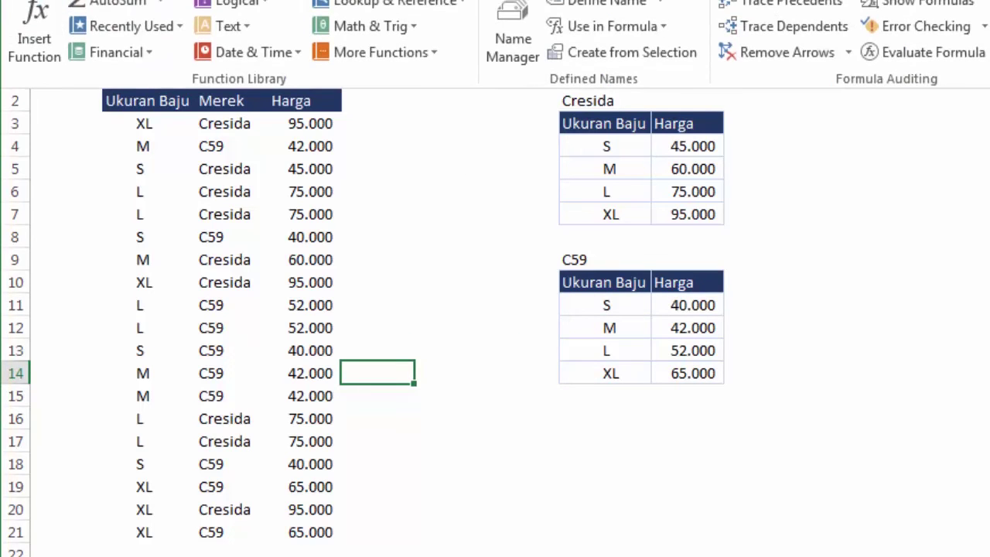
pyautogui.click(514, 42)
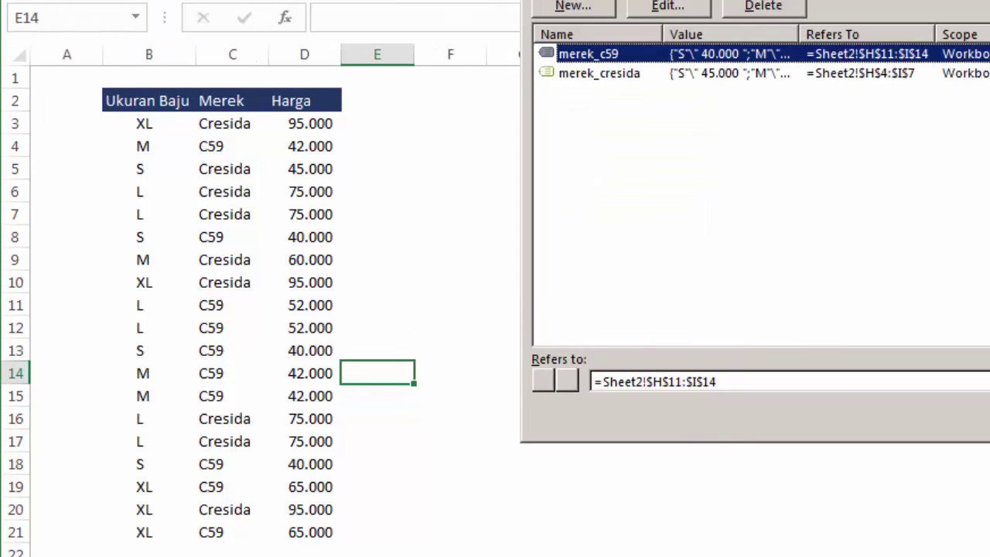
pyautogui.moveTo(623, 0); pyautogui.dragTo(532, 192)
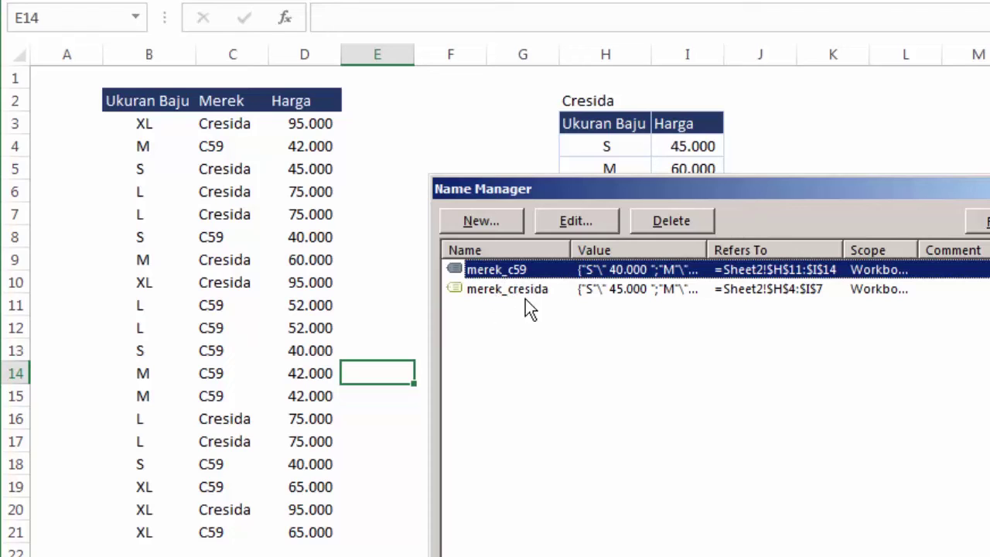
pyautogui.press('Escape')
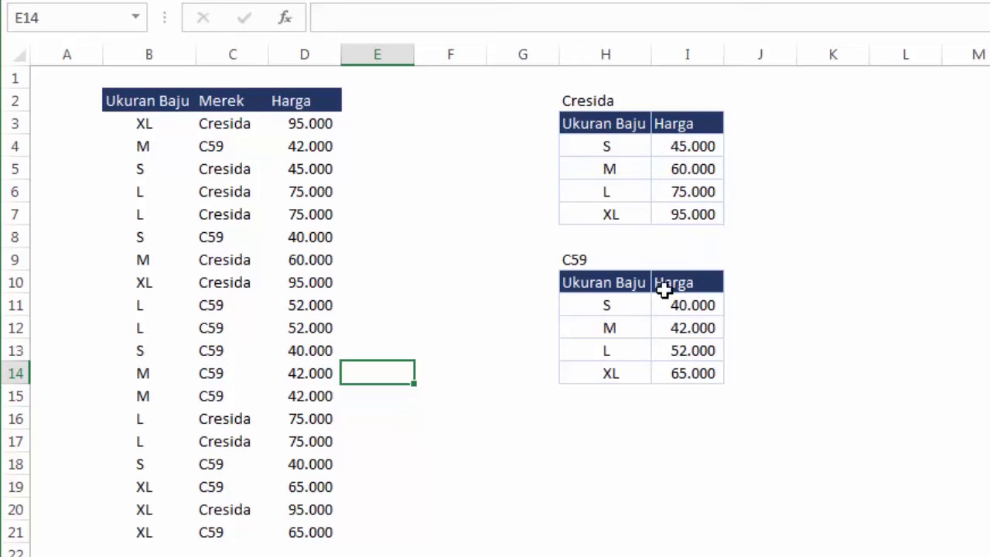
pyautogui.click(478, 306)
# - Enter the formula =INDIRECT("merek_"&C3) in cell E3 to build the price range name from the shirt's brand
pyautogui.click(396, 124)
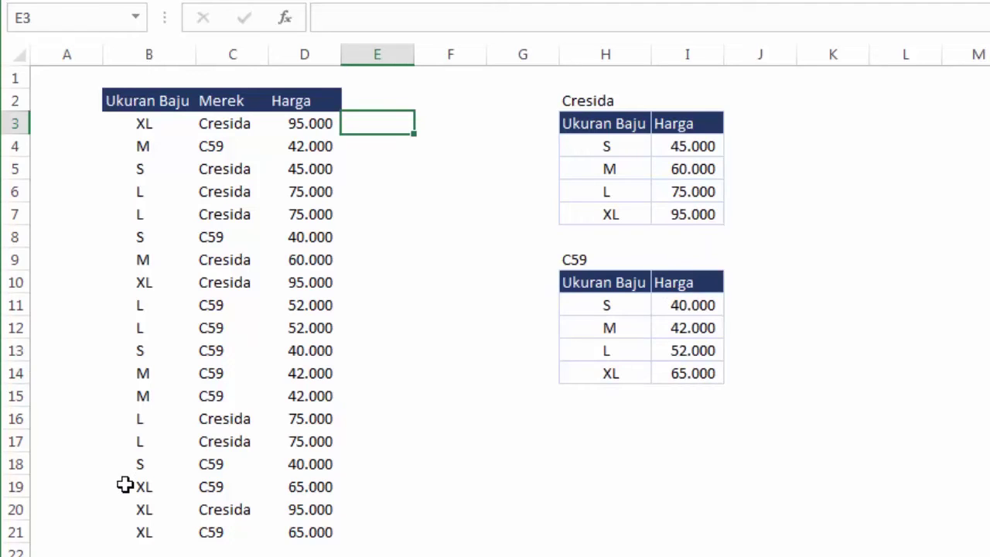
pyautogui.write('=')
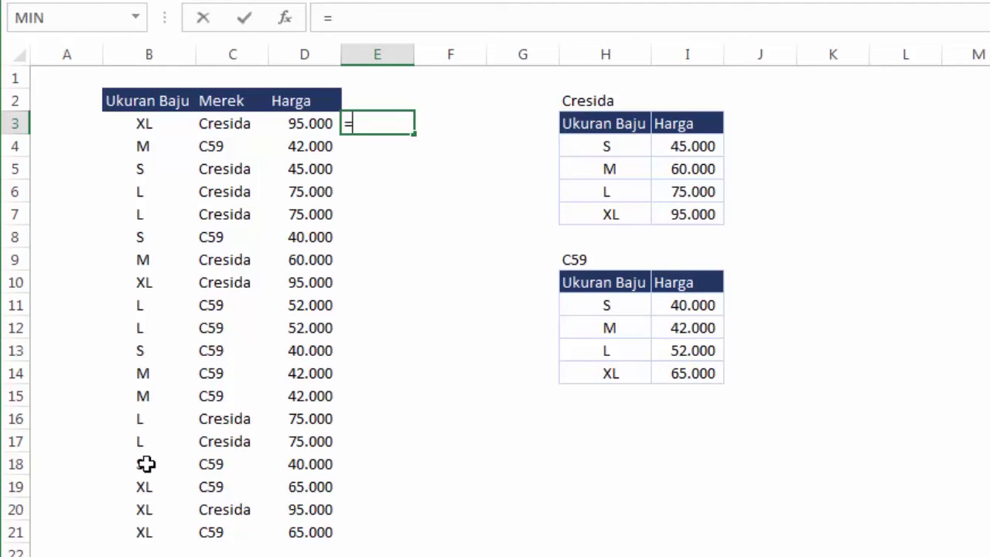
pyautogui.write('in')
pyautogui.press('Down')
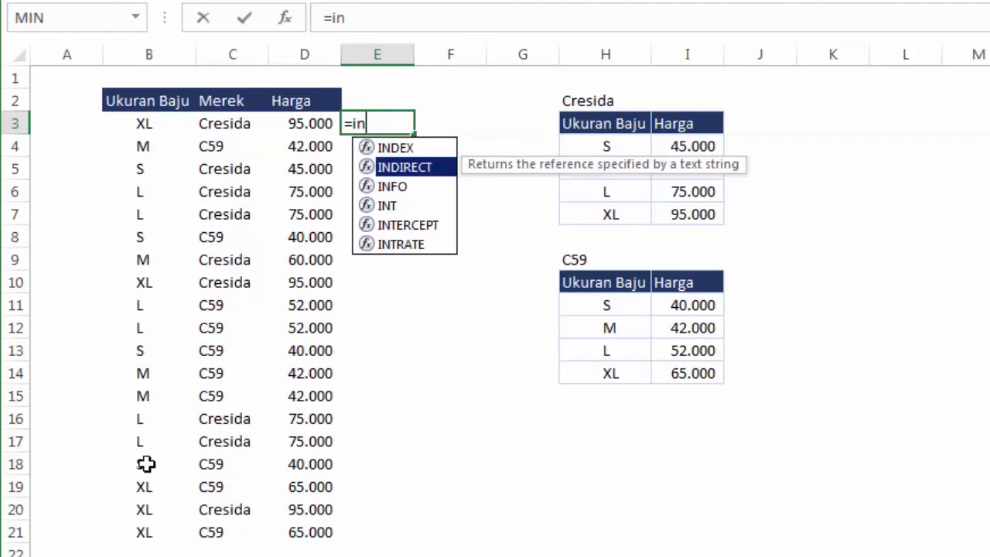
pyautogui.press('Tab')
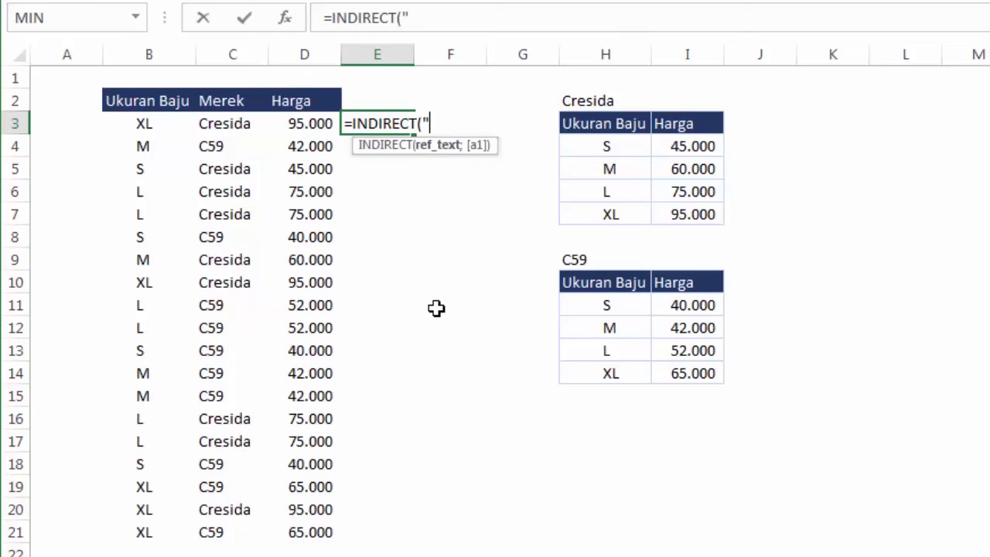
pyautogui.write('"cre')
pyautogui.press('BackSpace')
pyautogui.press('BackSpace')
pyautogui.write('merek_')
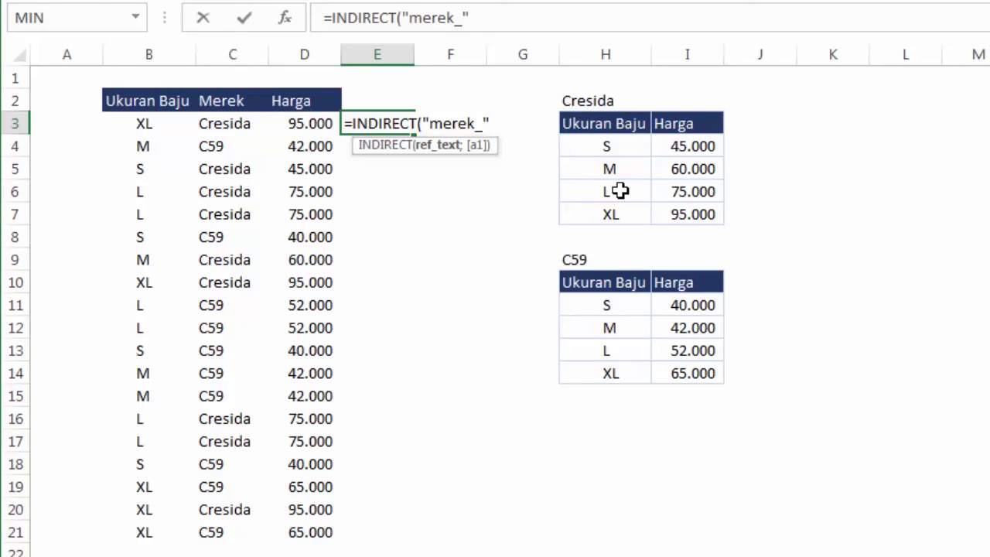
pyautogui.write('&')
pyautogui.click(232, 123)
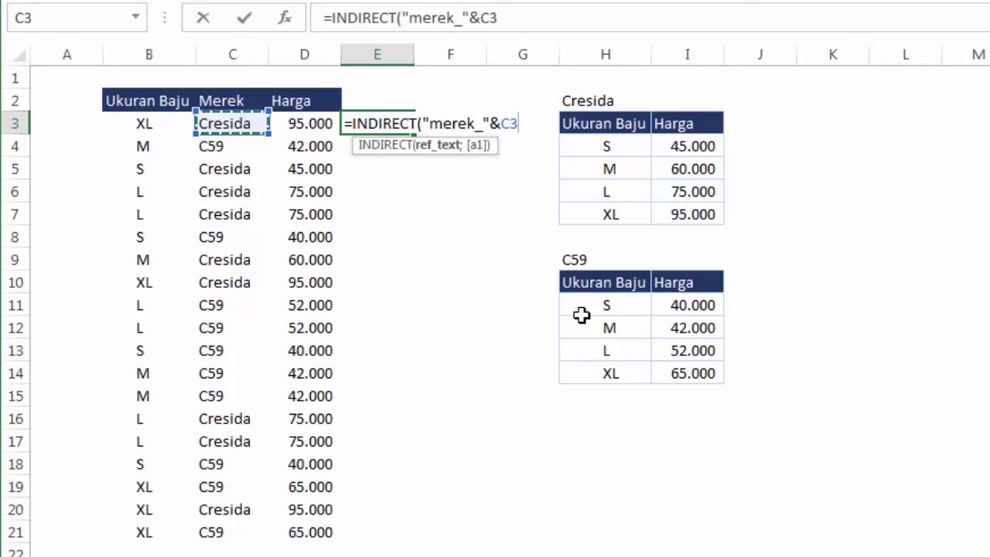
pyautogui.press('Return')
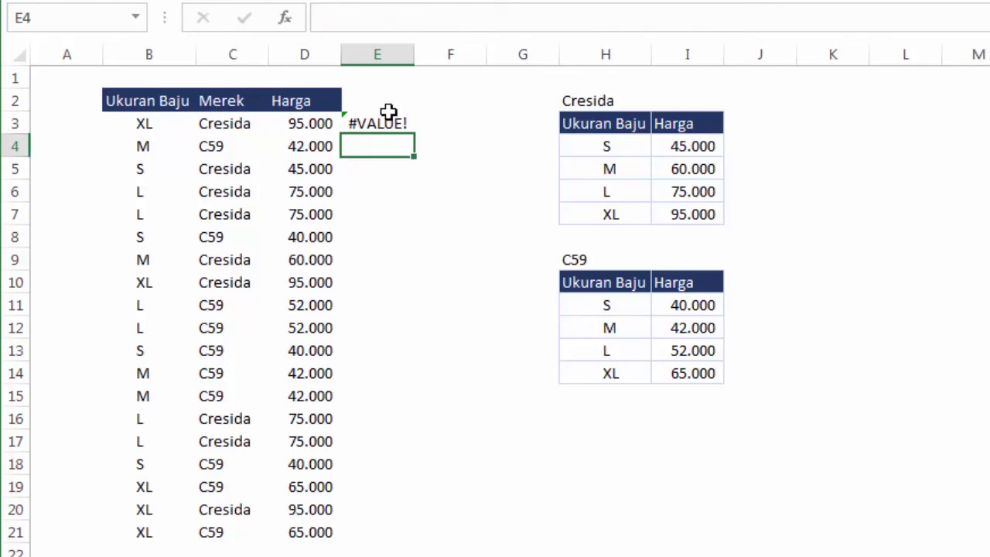
# - Wrap the INDIRECT formula in E3 in a VLOOKUP that uses B3 as the lookup value and INDIRECT as the table array
pyautogui.click(386, 122)
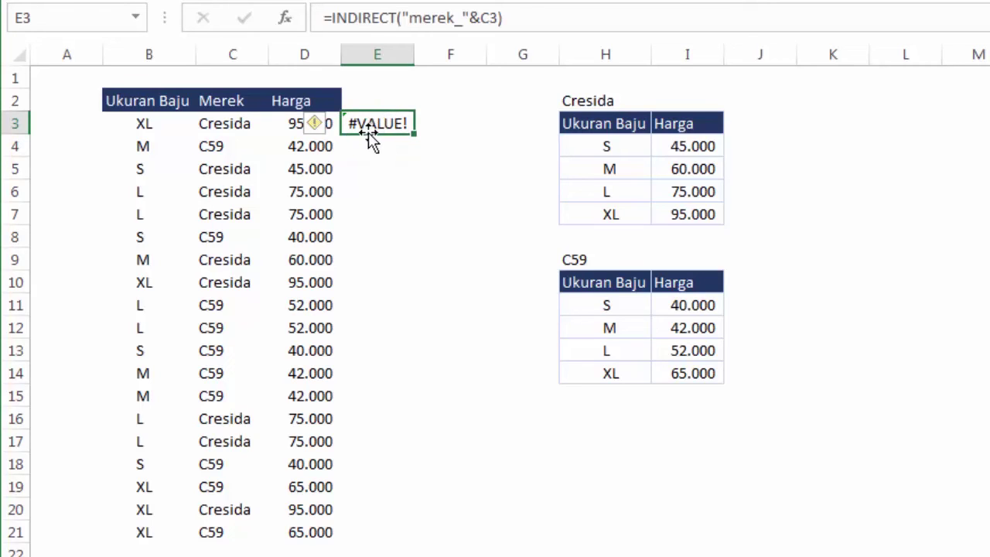
pyautogui.doubleClick(356, 127)
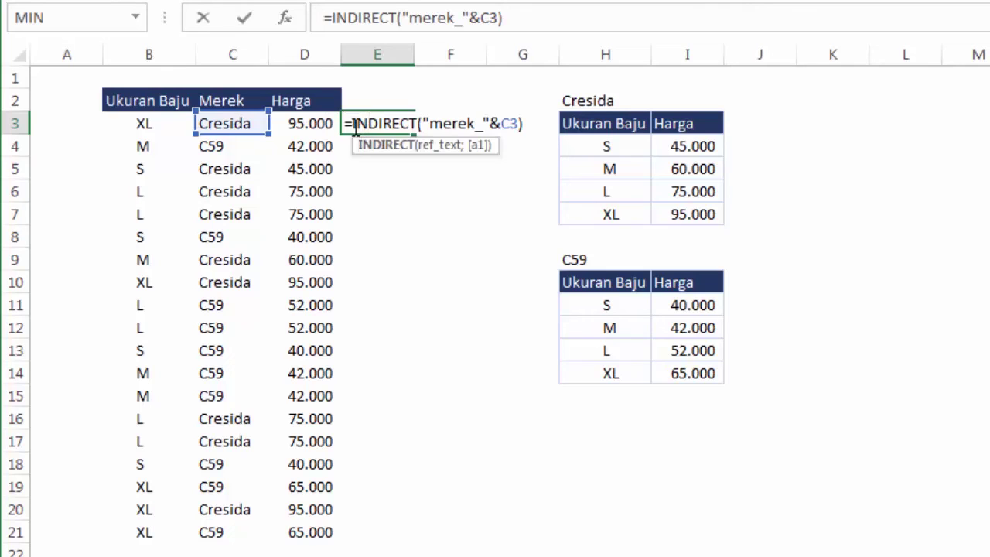
pyautogui.write('vlo')
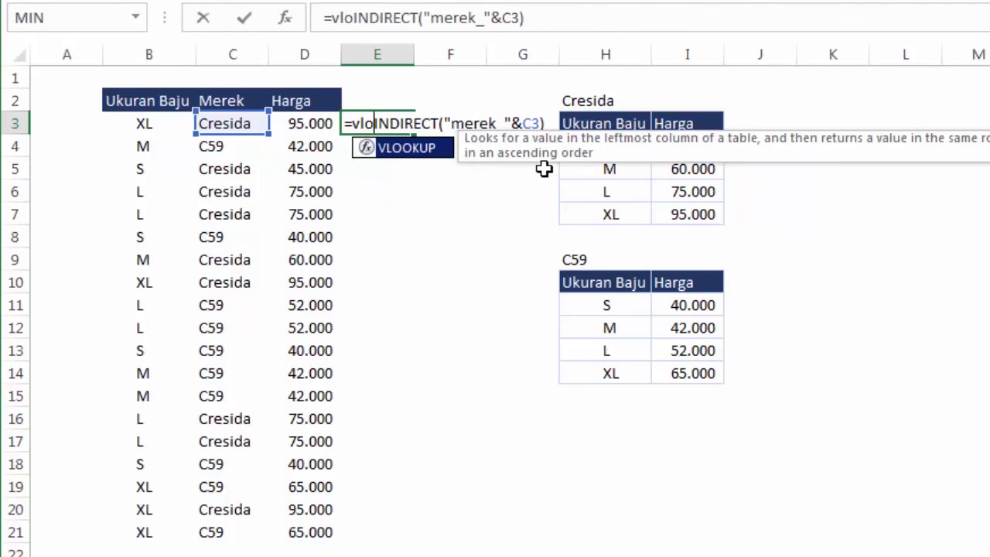
pyautogui.press('Tab')
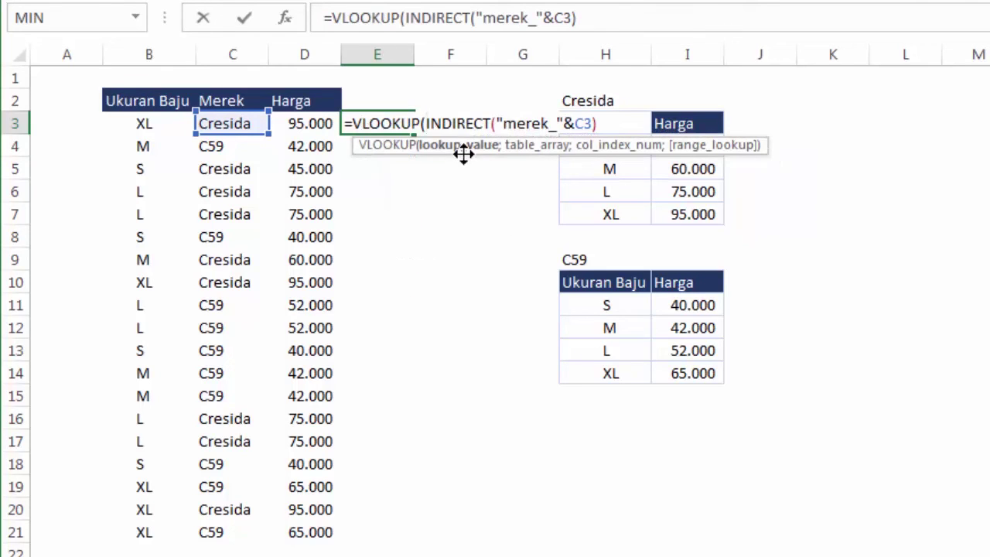
pyautogui.click(138, 125)
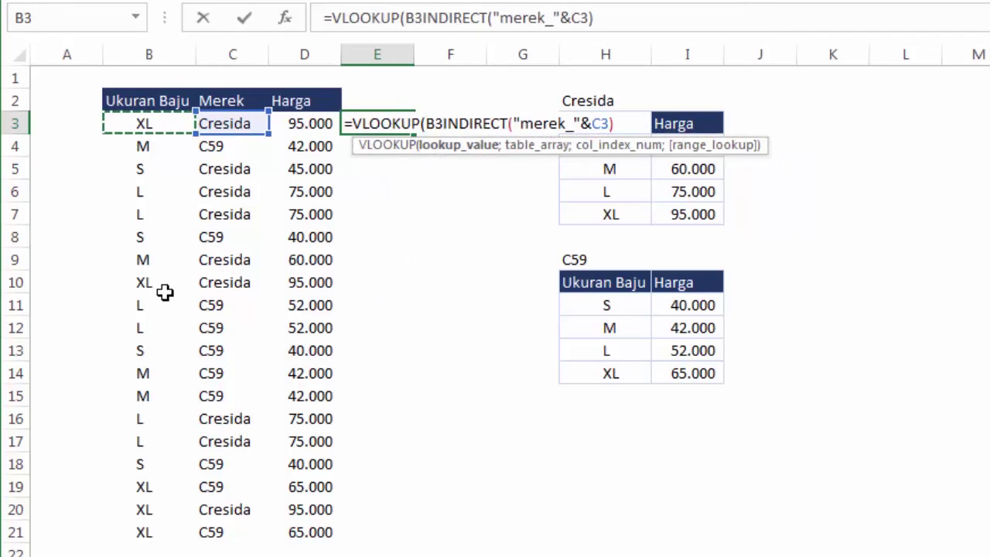
pyautogui.write(';')
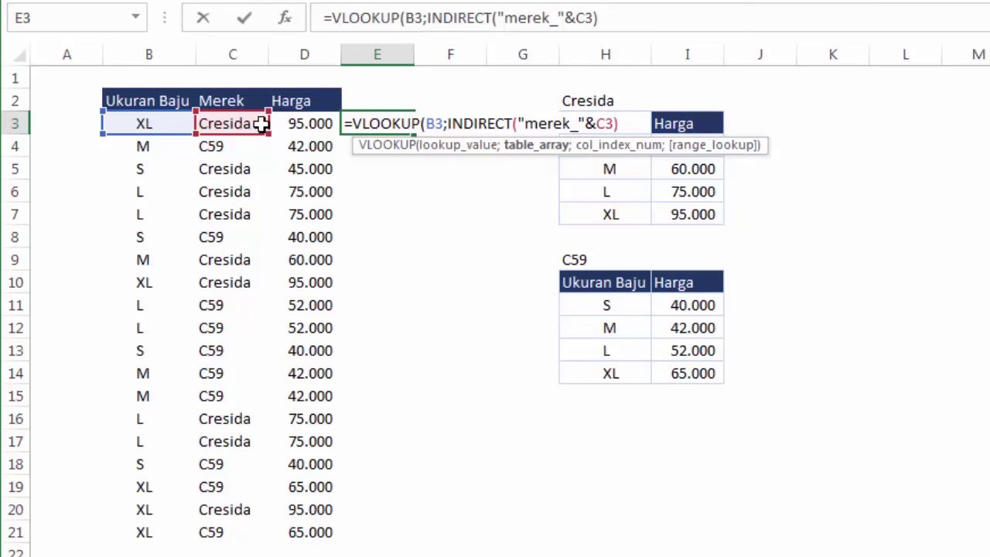
# - Complete the VLOOKUP in E3 with column index 2 and exact match FALSE, accepting the closing parenthesis correction
pyautogui.click(621, 124)
pyautogui.write(';')
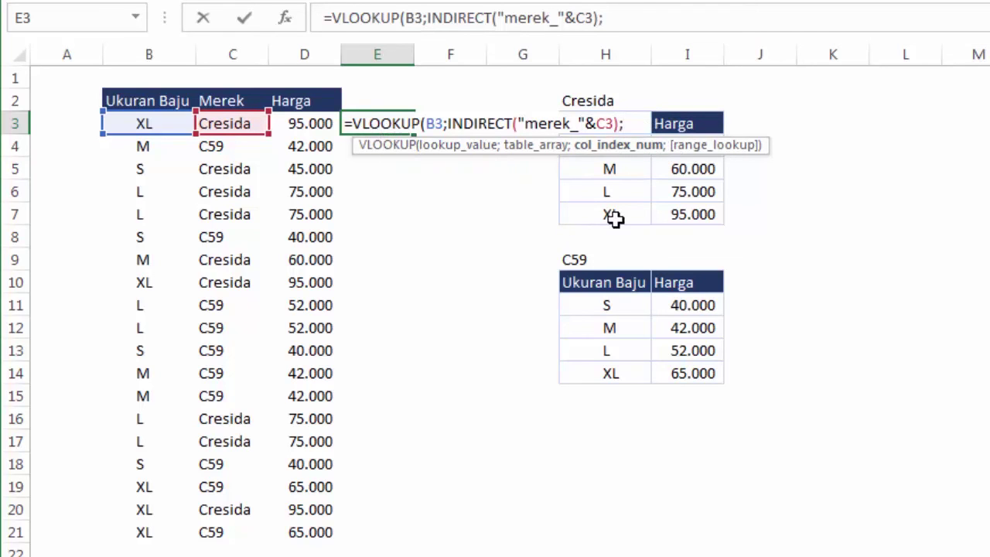
pyautogui.write('2')
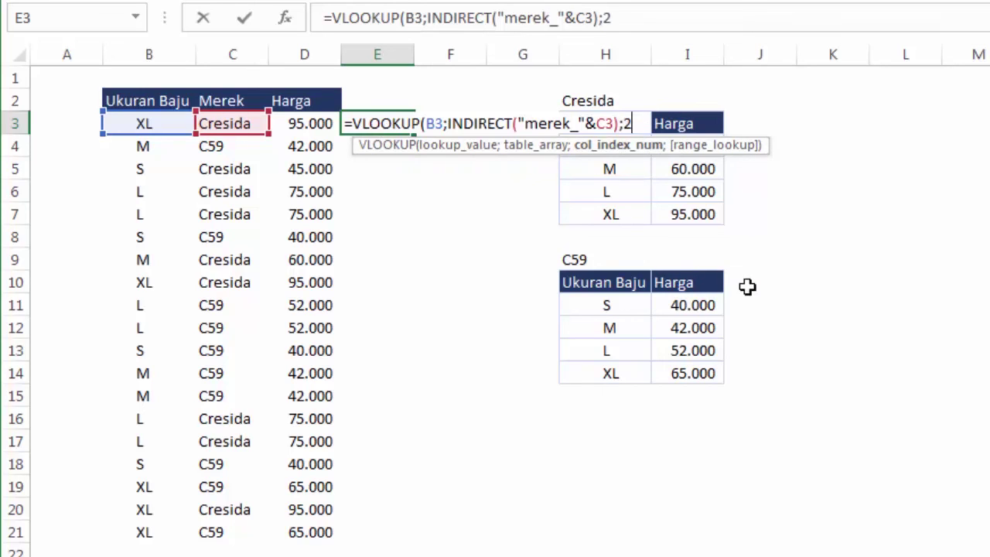
pyautogui.write(';')
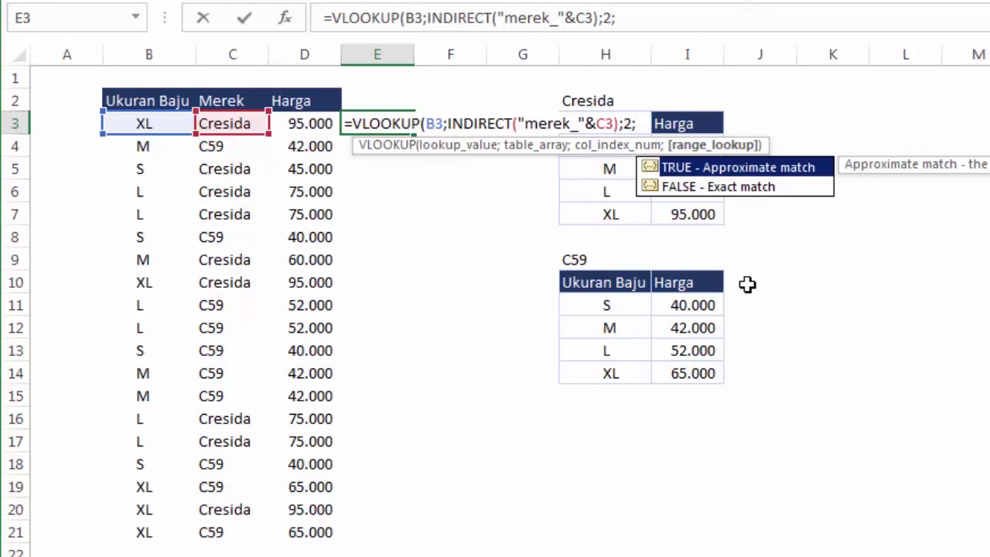
pyautogui.press('Down')
pyautogui.press('Tab')
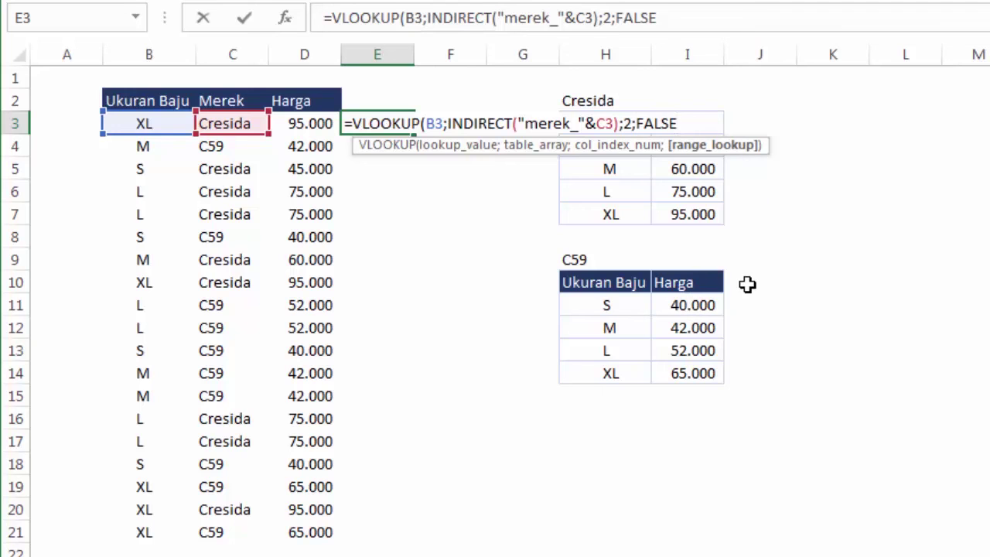
pyautogui.press('Return')
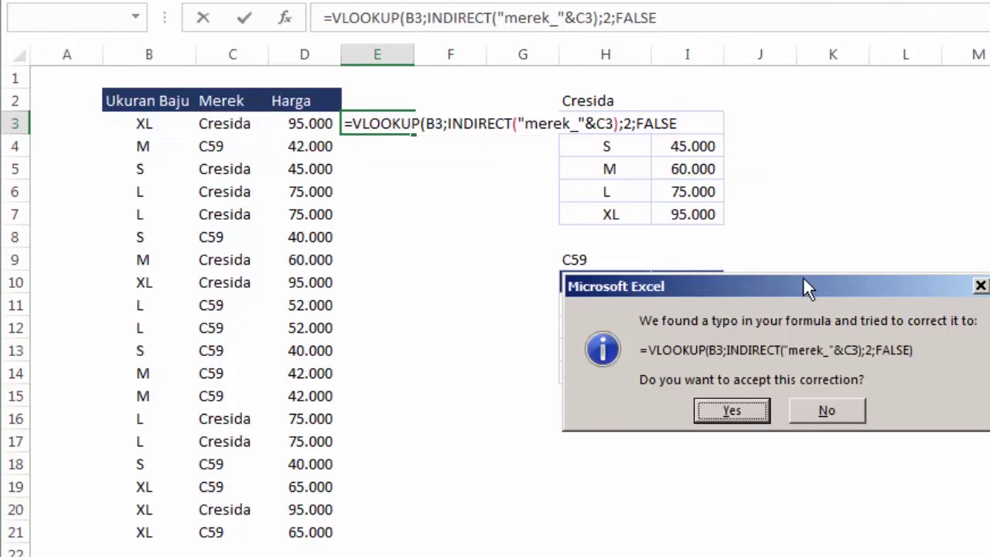
pyautogui.moveTo(803, 286); pyautogui.dragTo(584, 172)
pyautogui.click(525, 291)
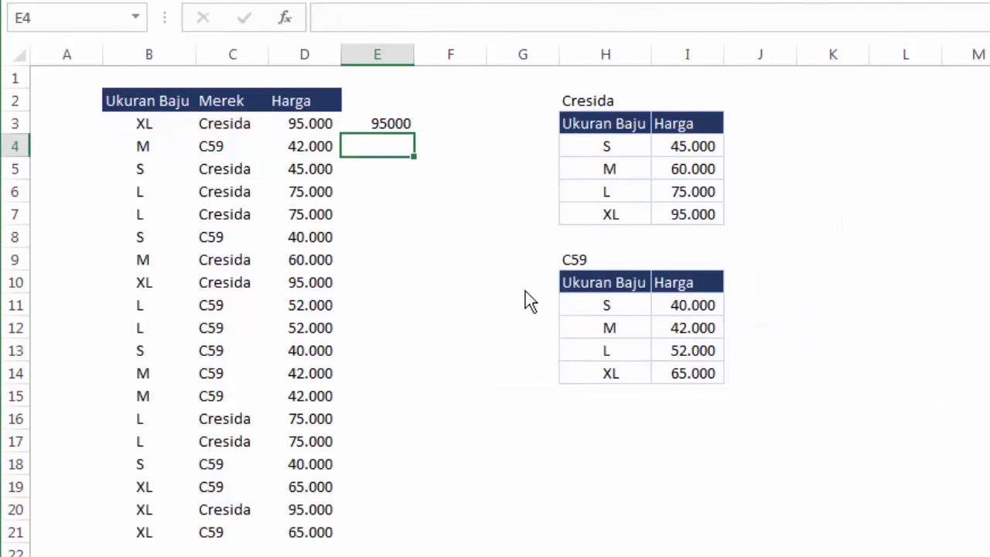
# - Compare the E3 result with the D3 formula, the size and brand in row 3, and the Cresida XL price
pyautogui.click(379, 217)
pyautogui.click(386, 122)
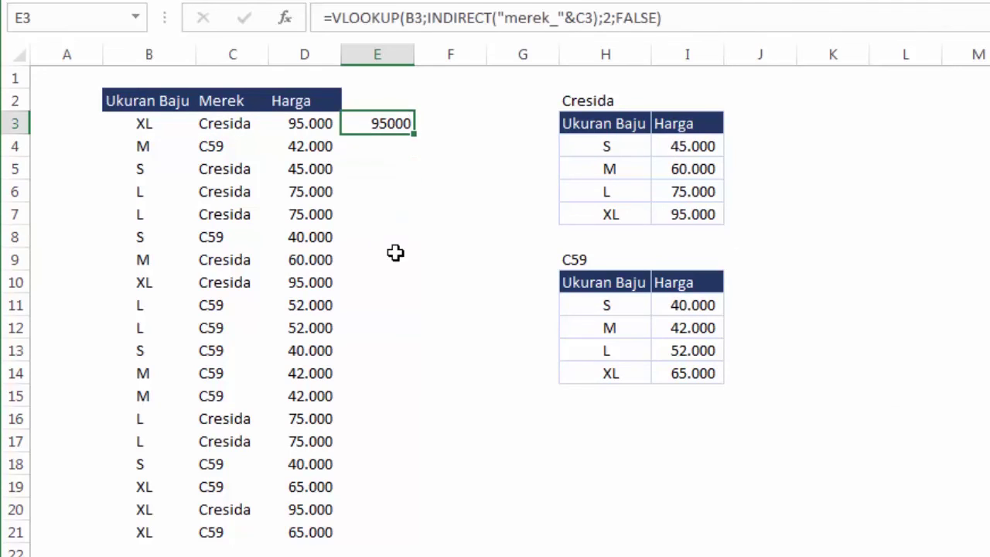
pyautogui.click(297, 128)
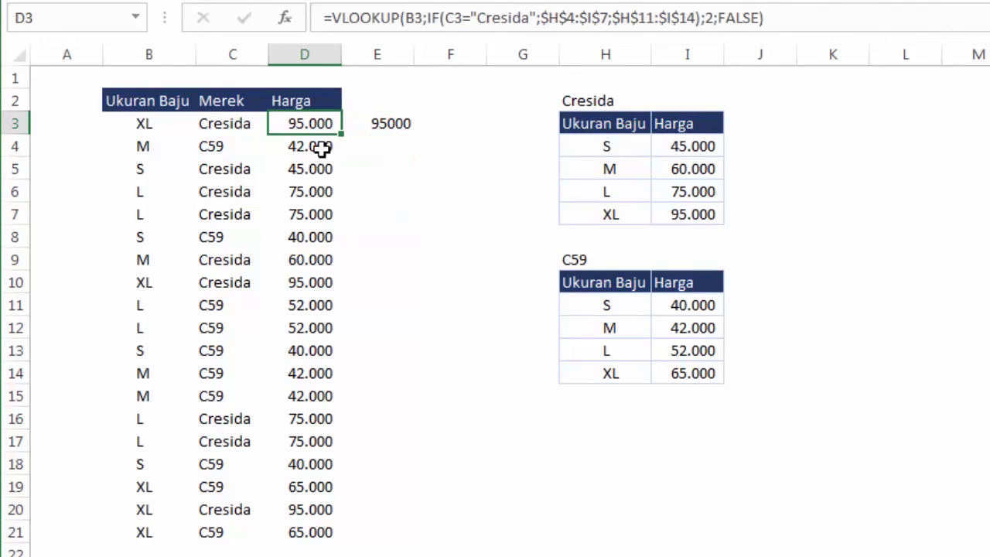
pyautogui.click(143, 124)
pyautogui.click(246, 121)
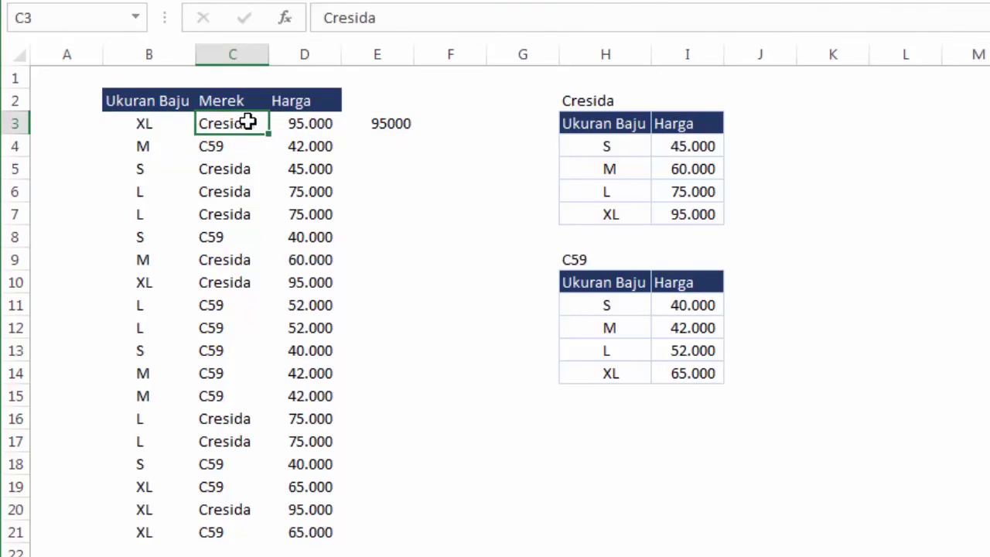
pyautogui.click(391, 122)
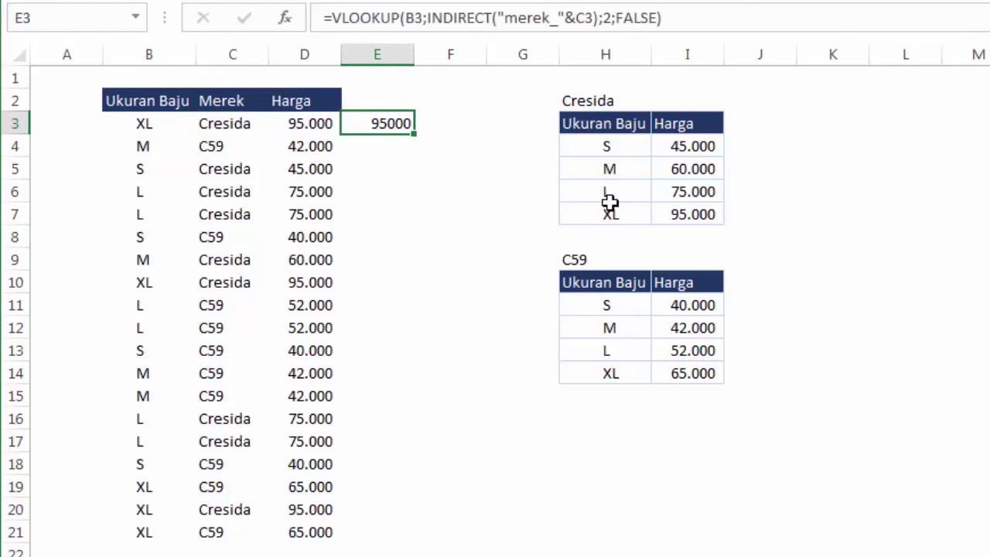
pyautogui.moveTo(605, 216); pyautogui.dragTo(677, 215)
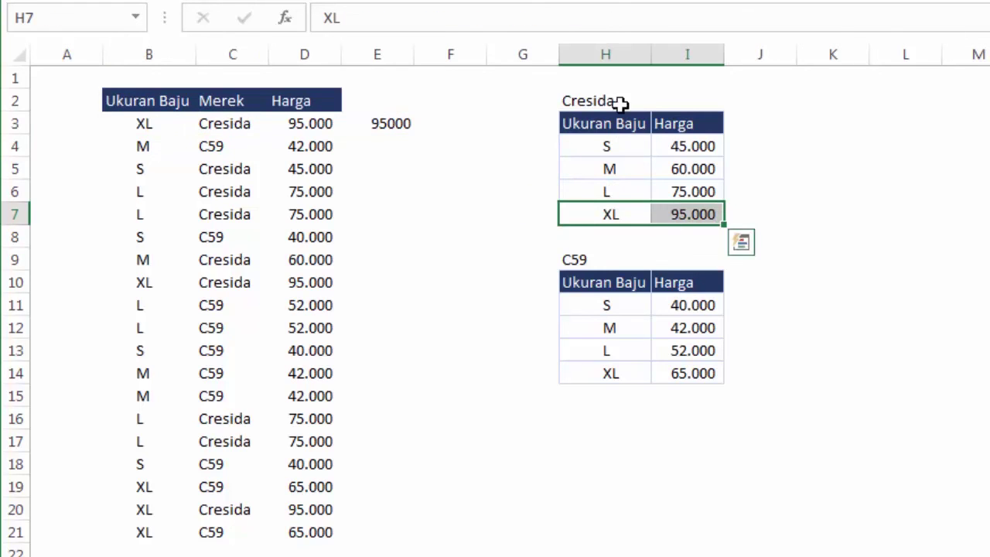
# - Format the price in E3 with a thousands separator and no decimals
pyautogui.click(379, 165)
pyautogui.click(387, 123)
pyautogui.click(628, 2)
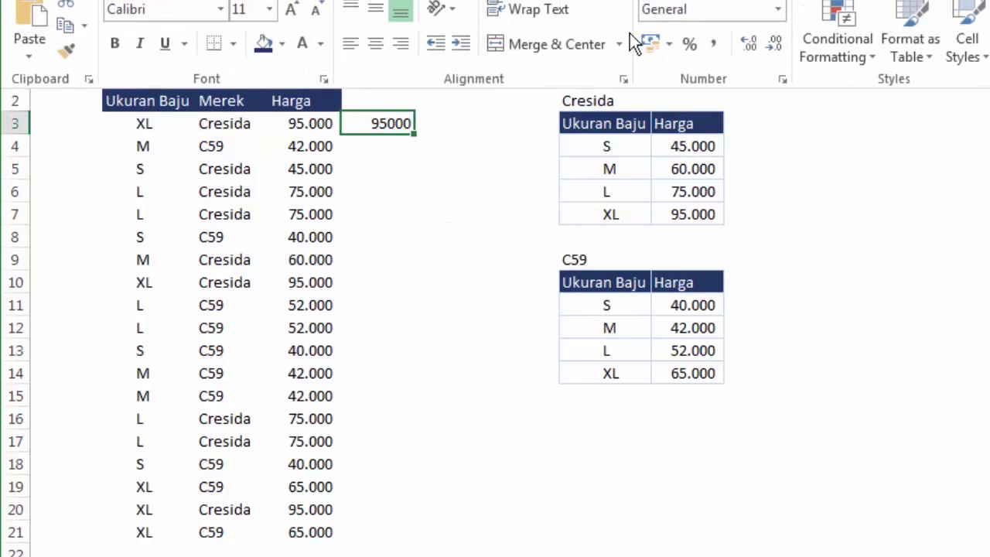
pyautogui.click(711, 46)
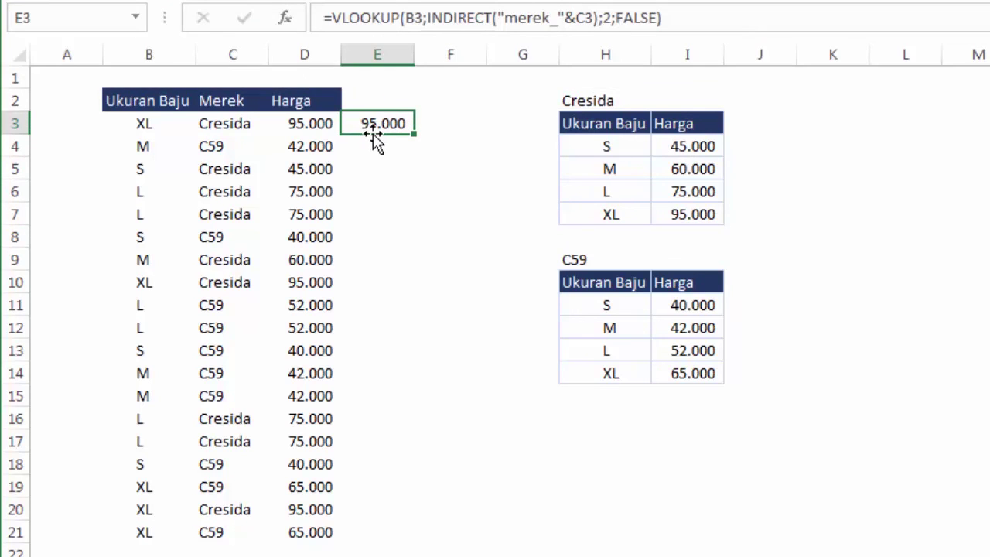
# - Fill the VLOOKUP and INDIRECT formula from E3 down through E21
pyautogui.click(391, 186)
pyautogui.click(389, 122)
pyautogui.moveTo(414, 134); pyautogui.dragTo(400, 543)
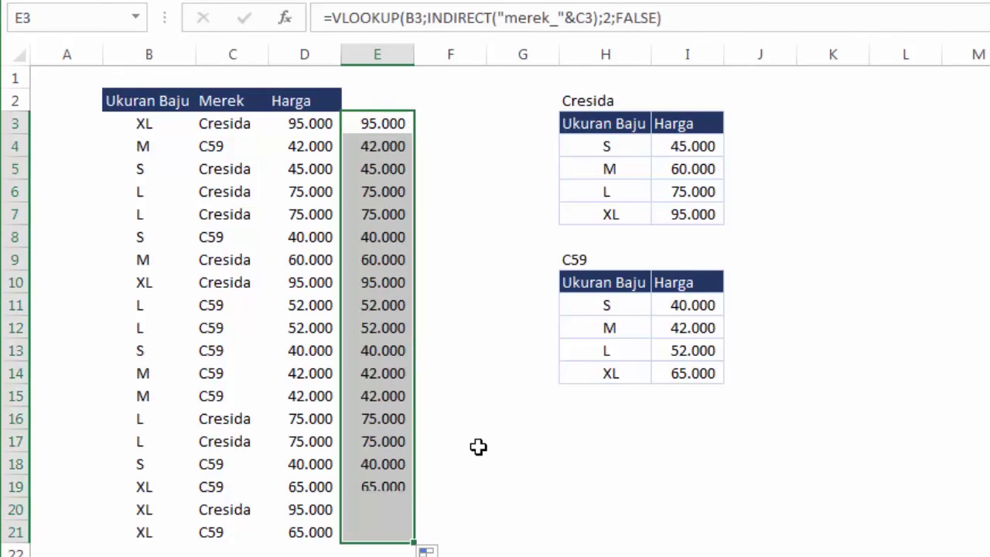
pyautogui.click(529, 416)
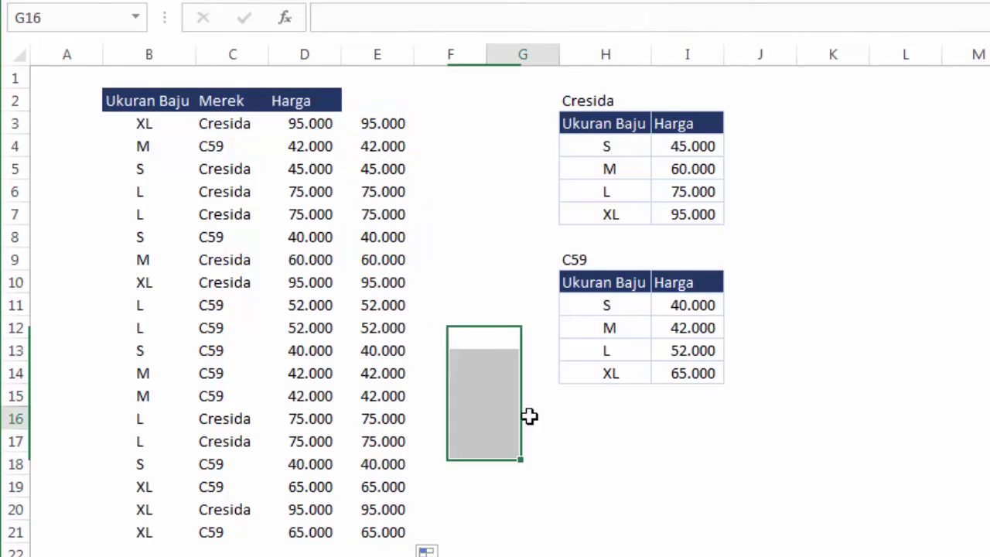
# - Compare the VLOOKUP with INDIRECT formulas in E3 and E4 against the VLOOKUP with IF formula in D3
pyautogui.click(312, 114)
pyautogui.click(391, 122)
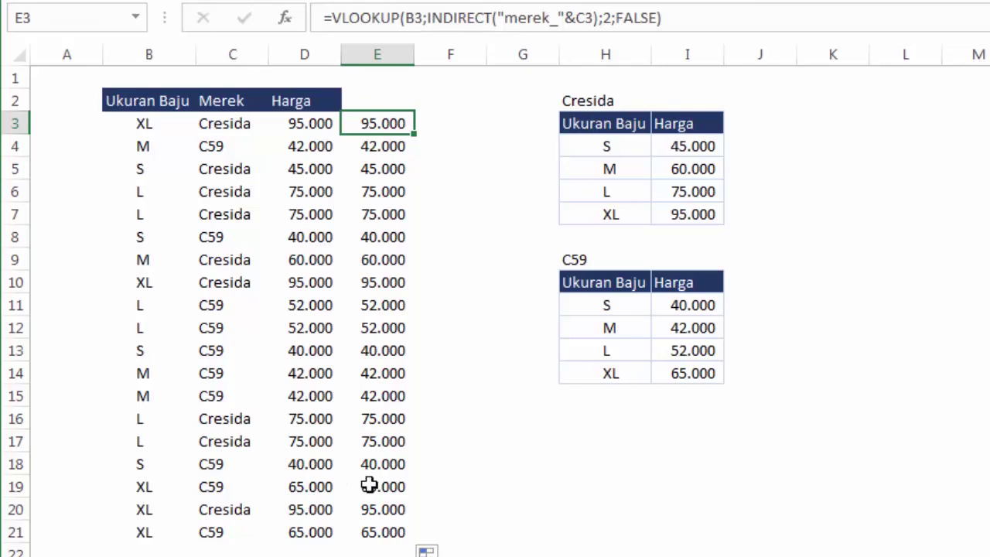
pyautogui.click(447, 447)
pyautogui.click(389, 147)
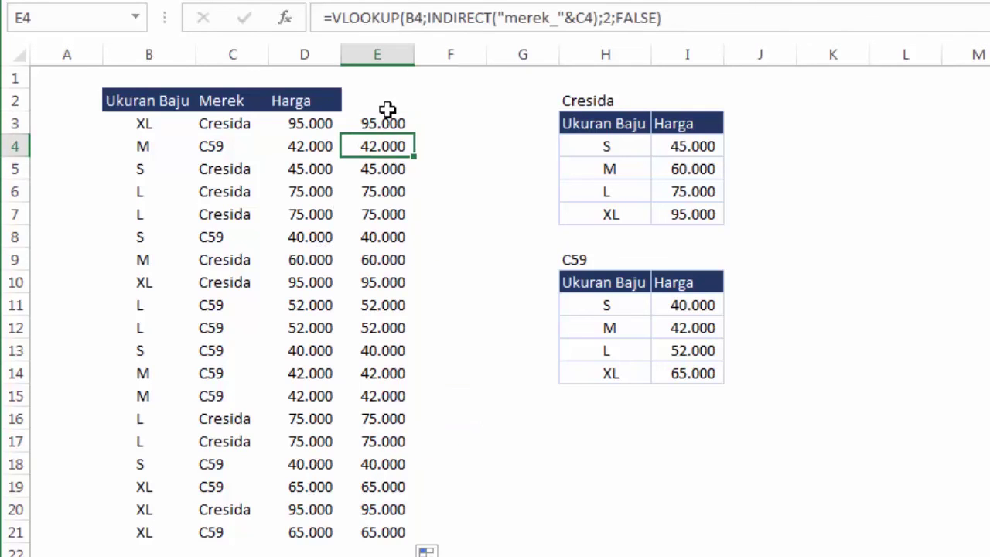
pyautogui.click(388, 108)
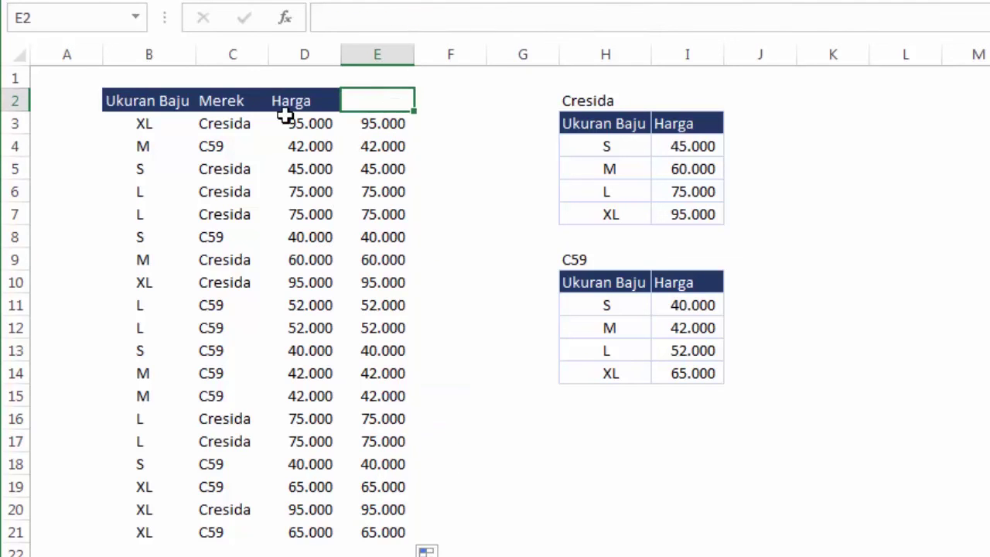
pyautogui.click(307, 124)
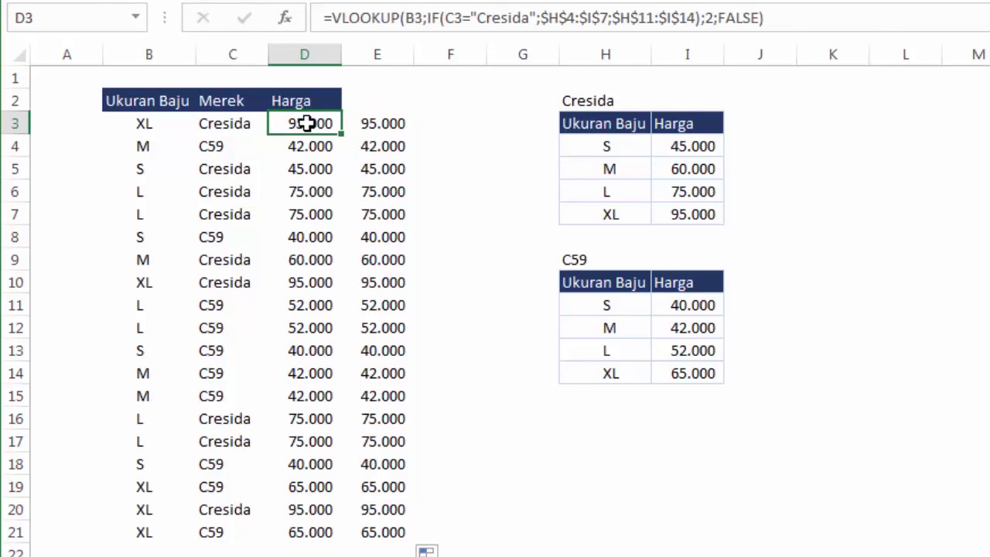
pyautogui.click(395, 128)
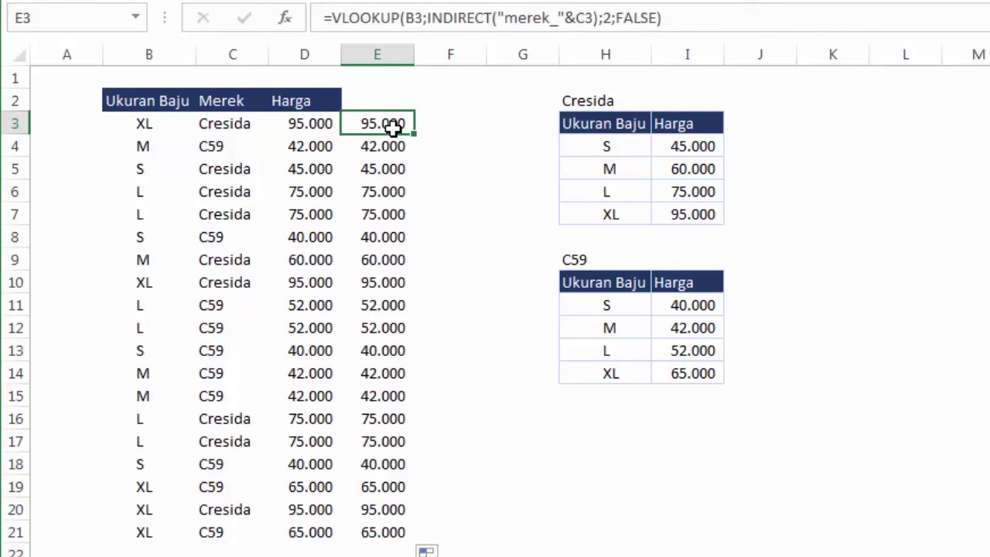
pyautogui.click(307, 124)
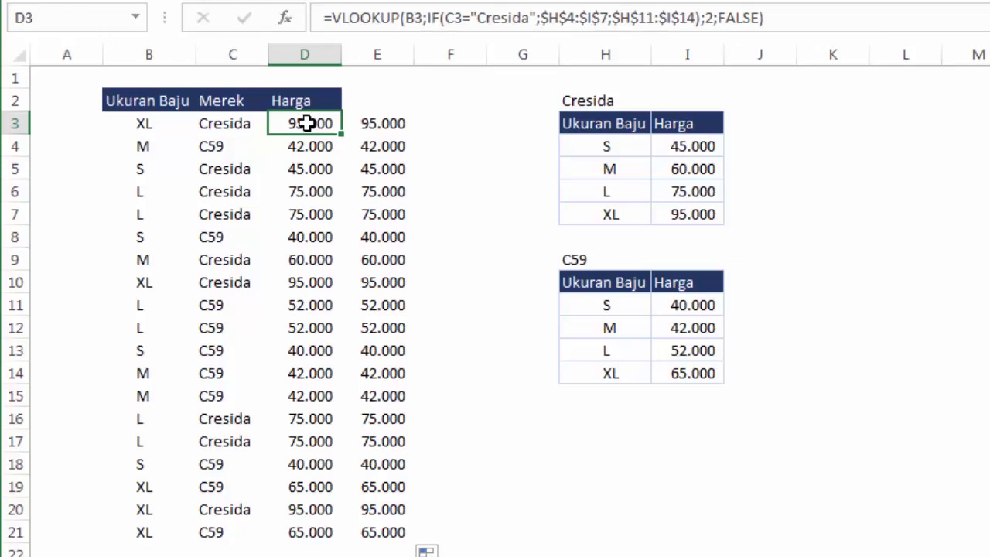
pyautogui.click(387, 124)
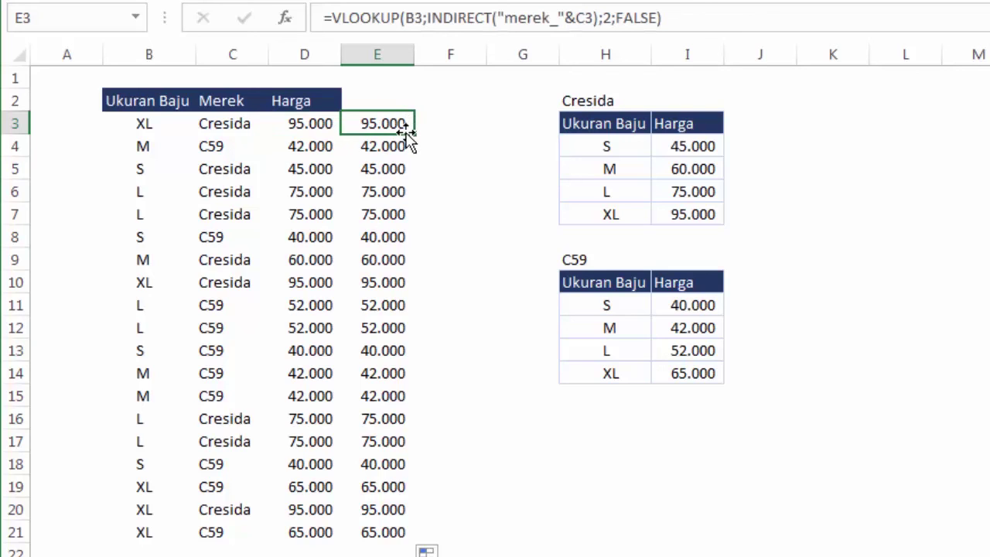
pyautogui.click(283, 124)
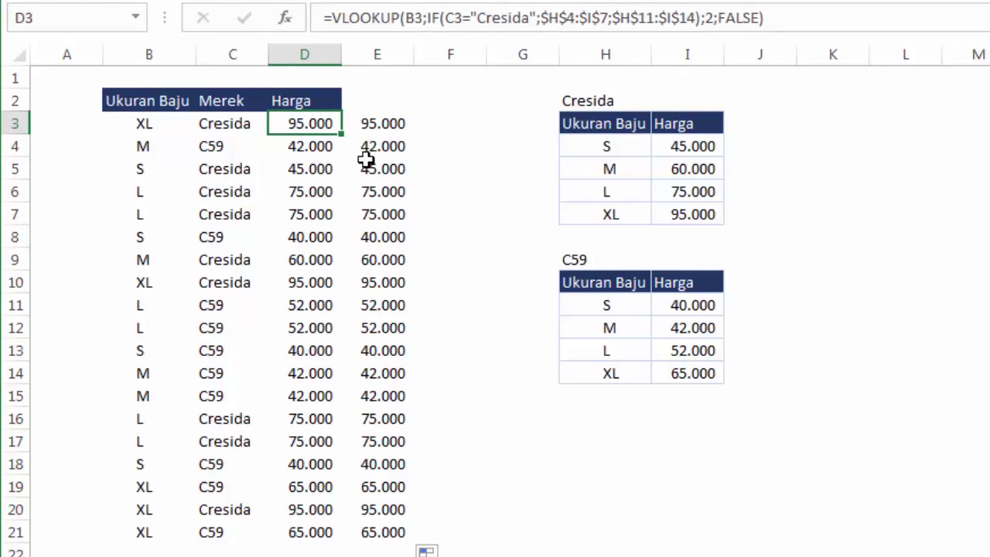
pyautogui.click(470, 171)
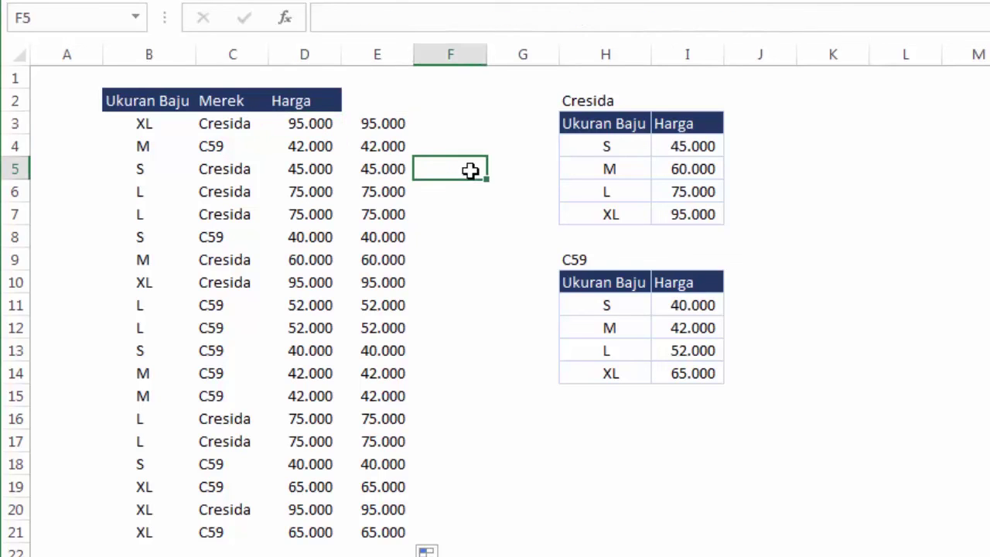